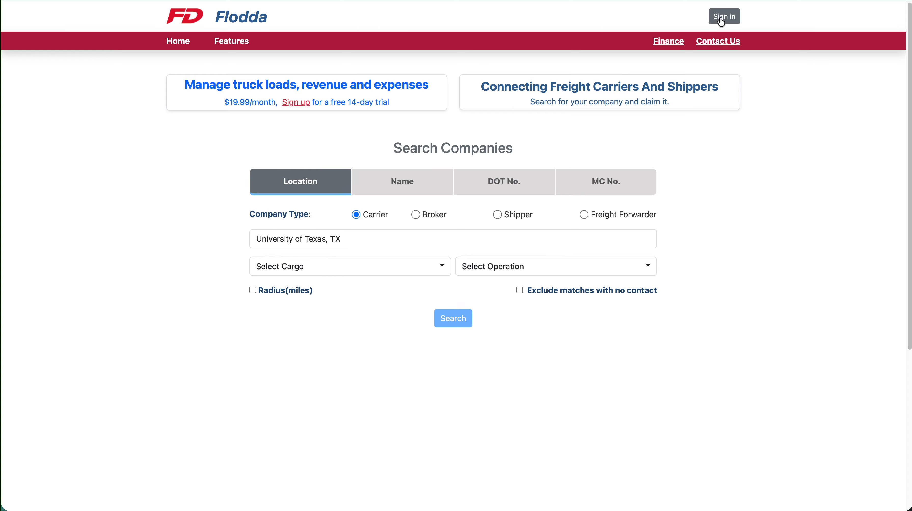
Sign in with the saved demo account and allow the site to know the location this time
left_click(721, 20)
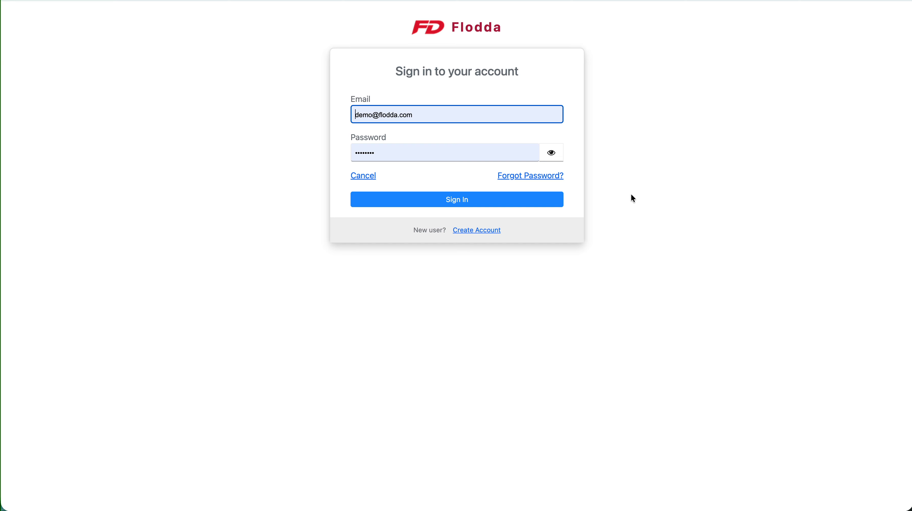
left_click(457, 200)
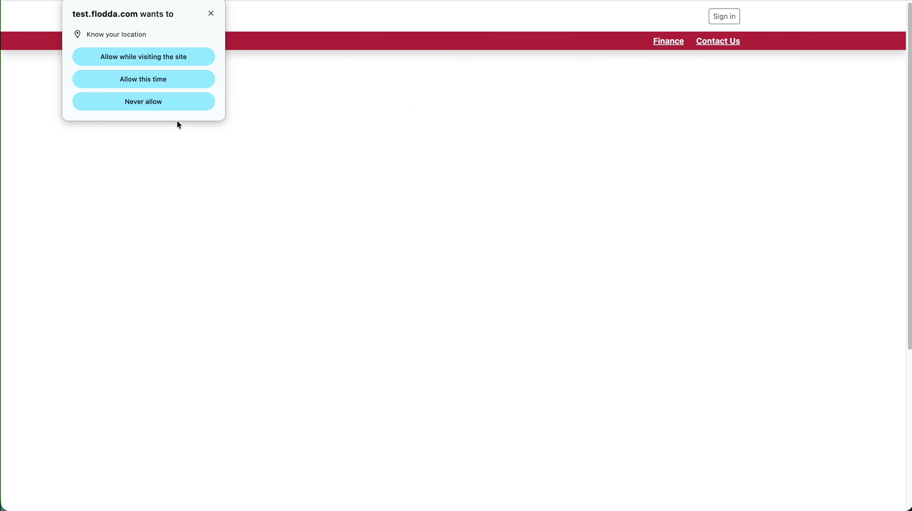
left_click(121, 77)
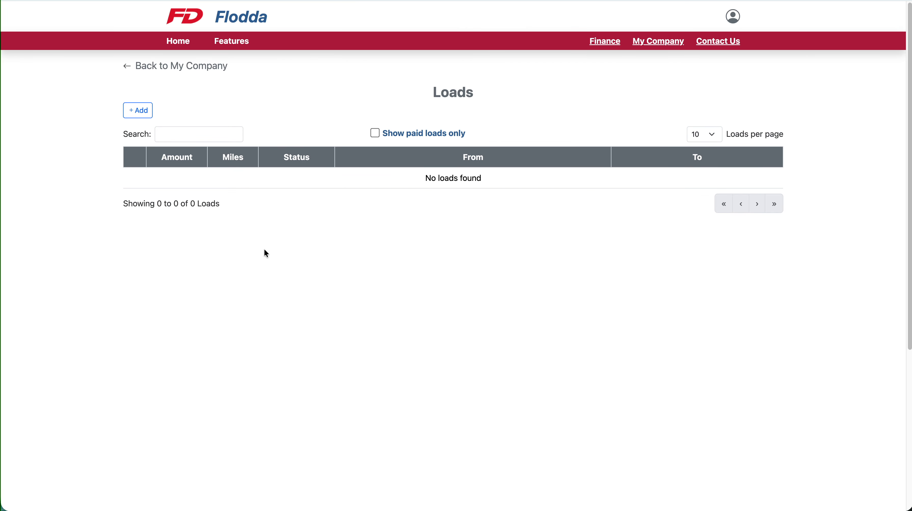
View the company's driver list from the company page, and return to its load management list
left_click(662, 46)
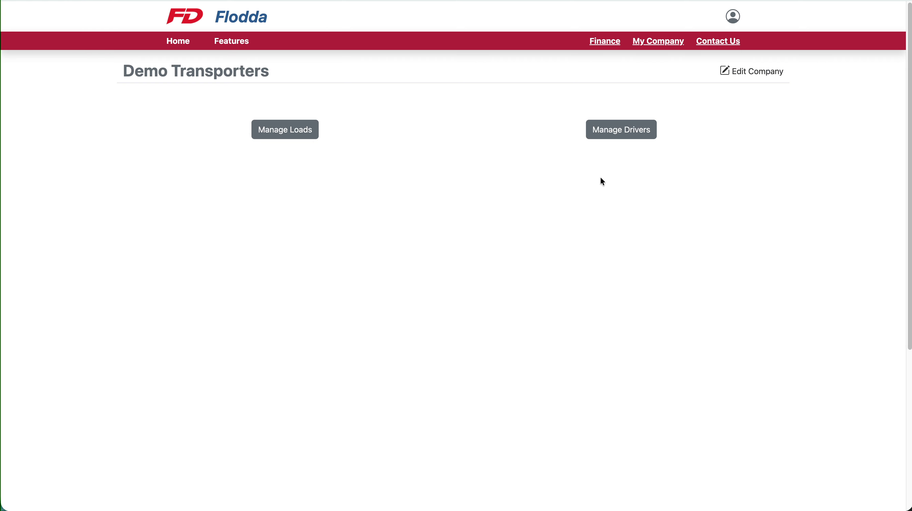
left_click(627, 136)
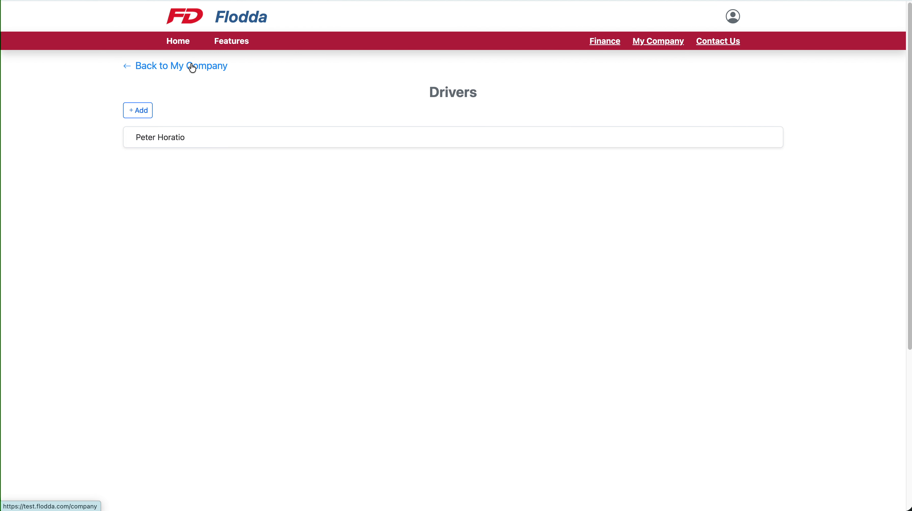
left_click_drag(193, 67, 184, 64)
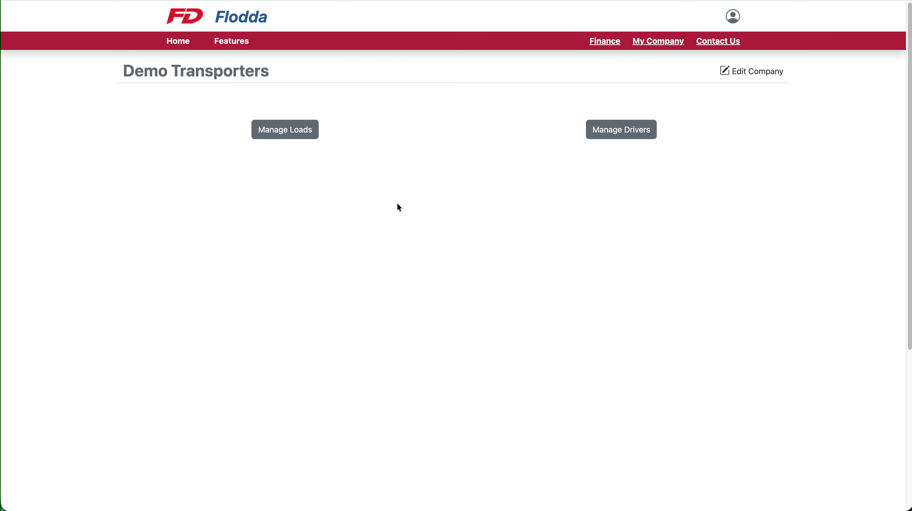
left_click(282, 133)
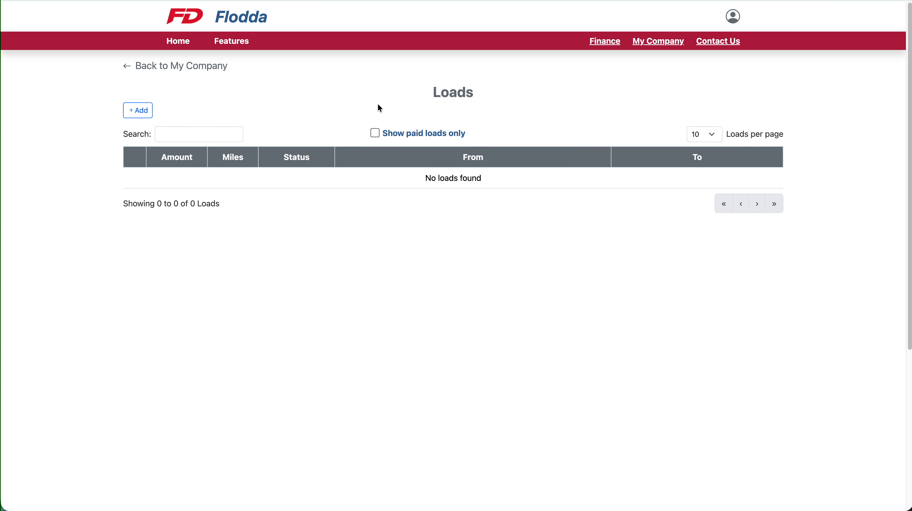
Filter the list to paid loads, look over the available time periods, and remove the filter again
left_click(375, 134)
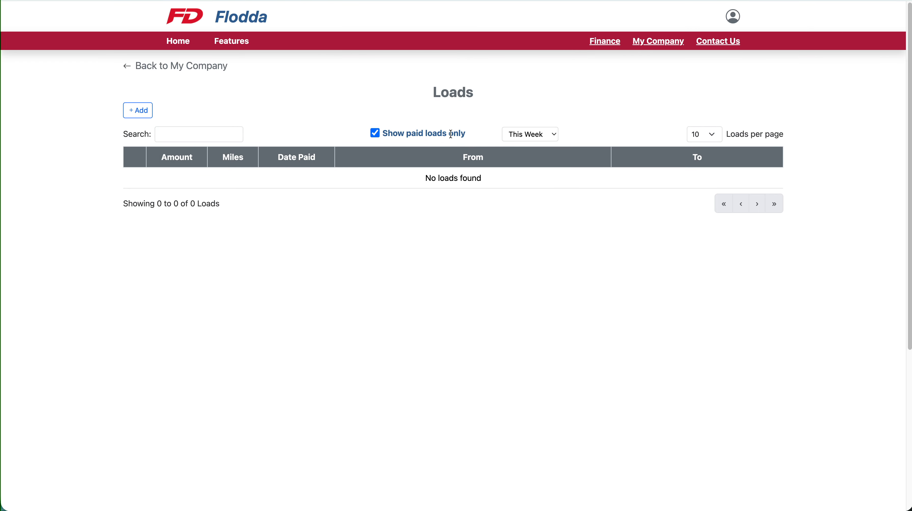
left_click(542, 134)
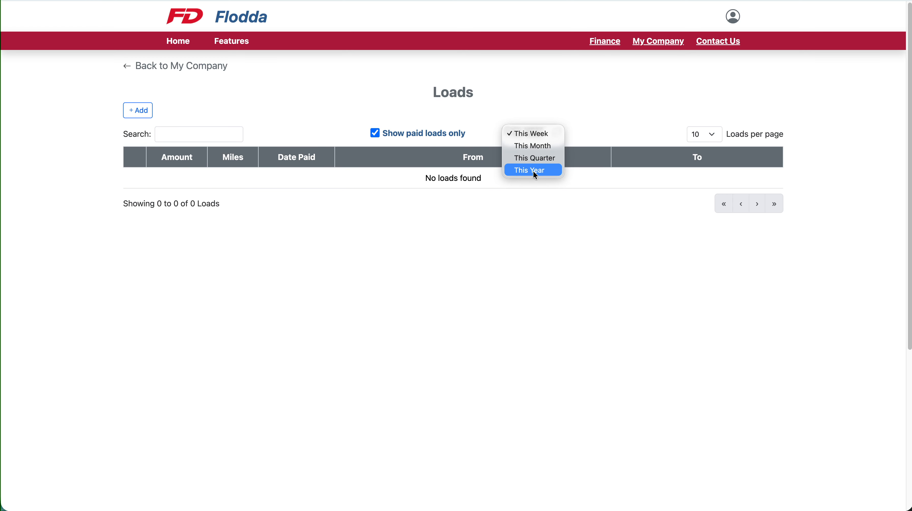
left_click(452, 299)
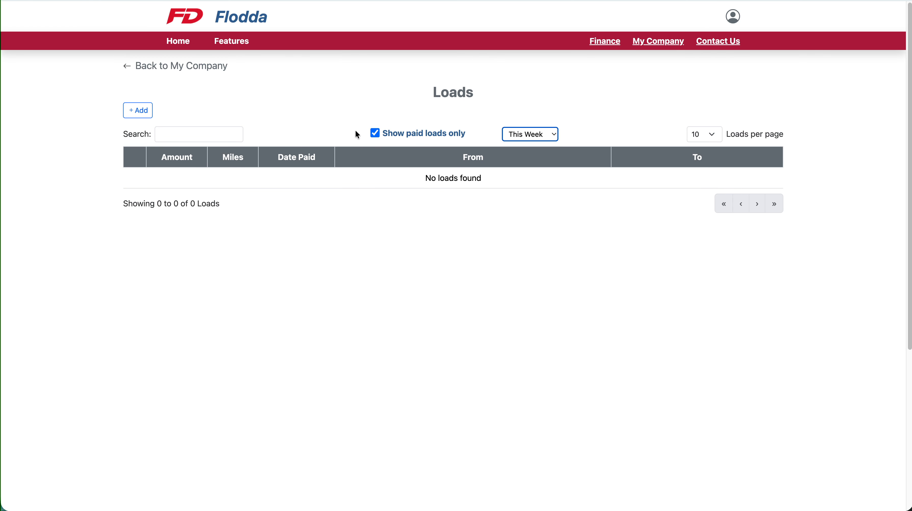
left_click(374, 133)
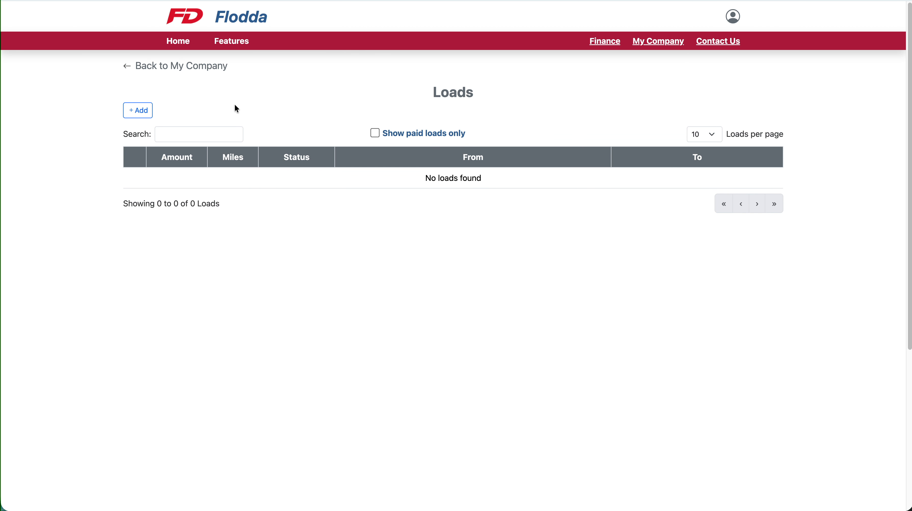
Start a new load with an amount of 2000, 400 miles and the load number load-1
left_click(145, 114)
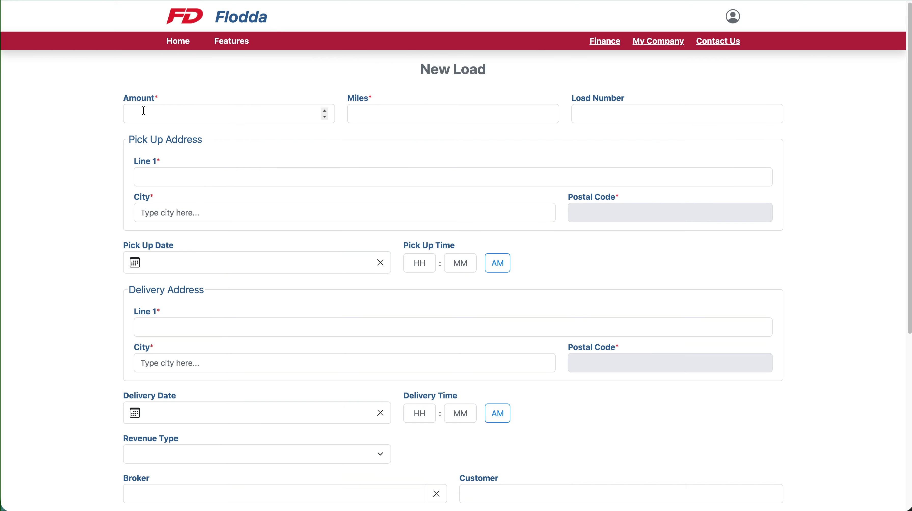
left_click(146, 112)
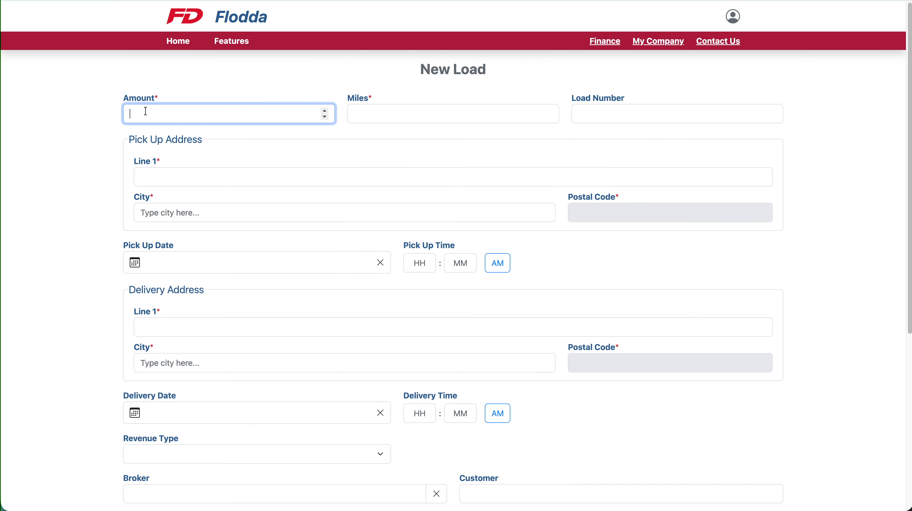
type("2000")
left_click(364, 114)
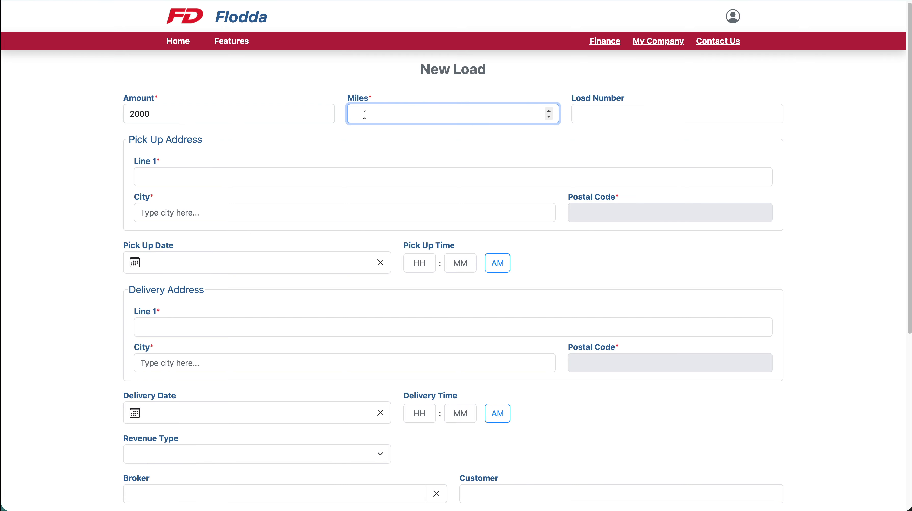
type("9")
key("BackSpace")
type("400")
left_click(599, 115)
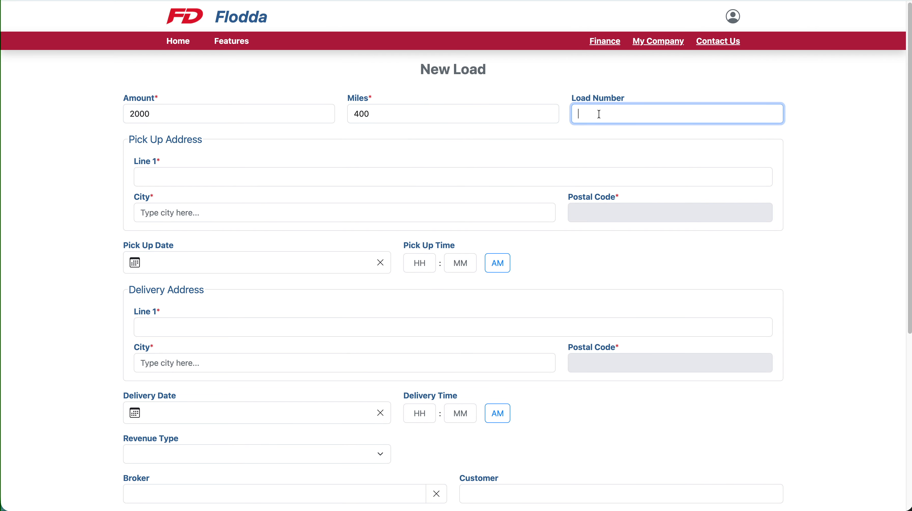
type("load-1")
Fill in the pick-up address with a street line and postal code, choosing Indianapolis, IN as the city
left_click(171, 171)
type("First St")
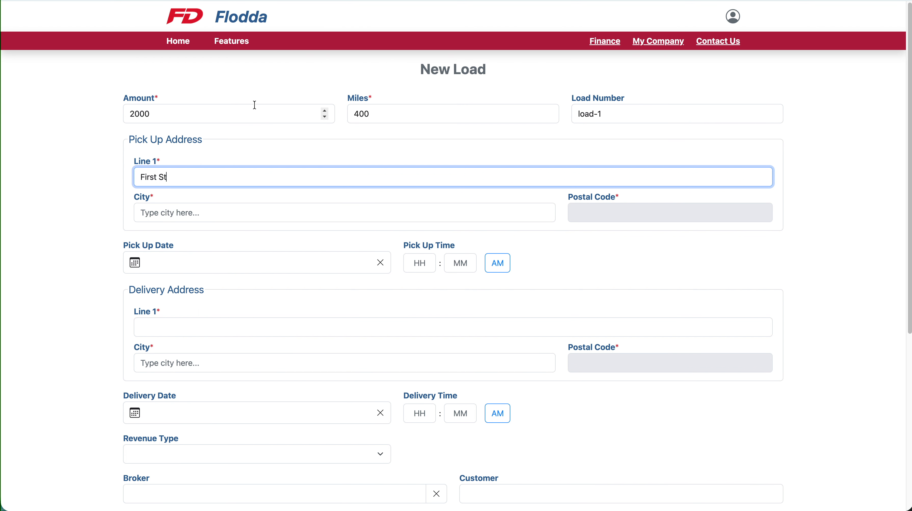
left_click(173, 214)
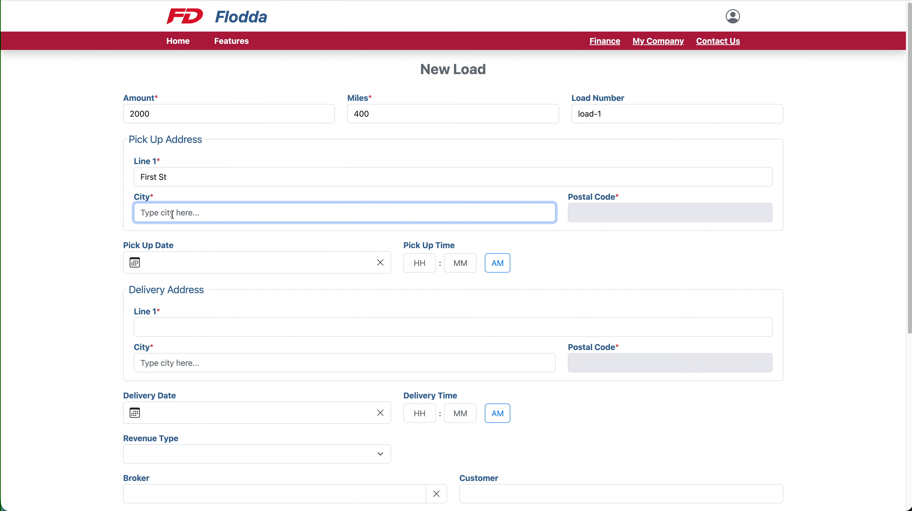
type("Indianapo")
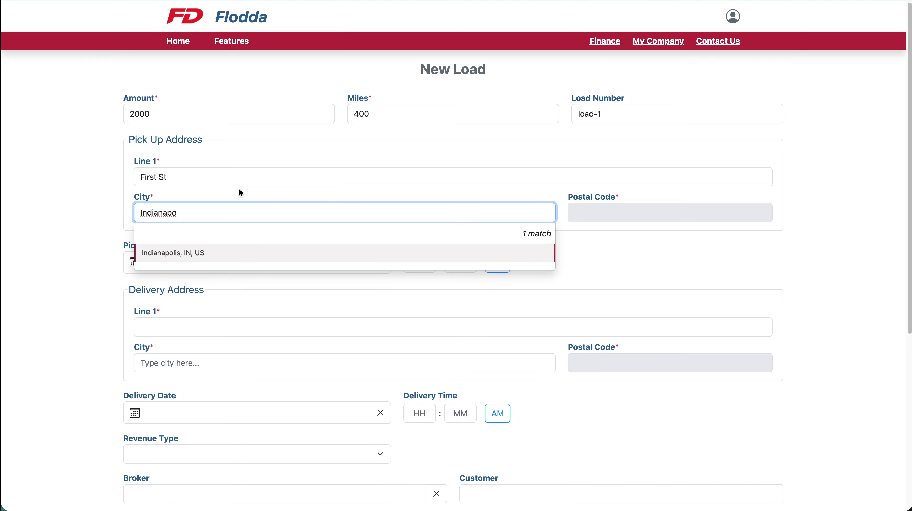
type("li")
left_click(307, 247)
left_click(586, 205)
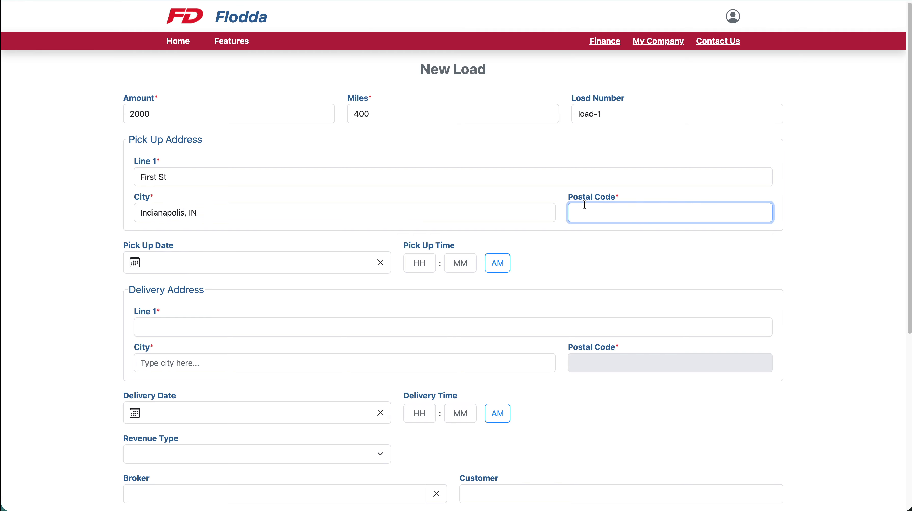
type("45671")
Set the pick-up date to Jul 1, 2026 and the pick-up time to 09:00 AM
left_click(212, 265)
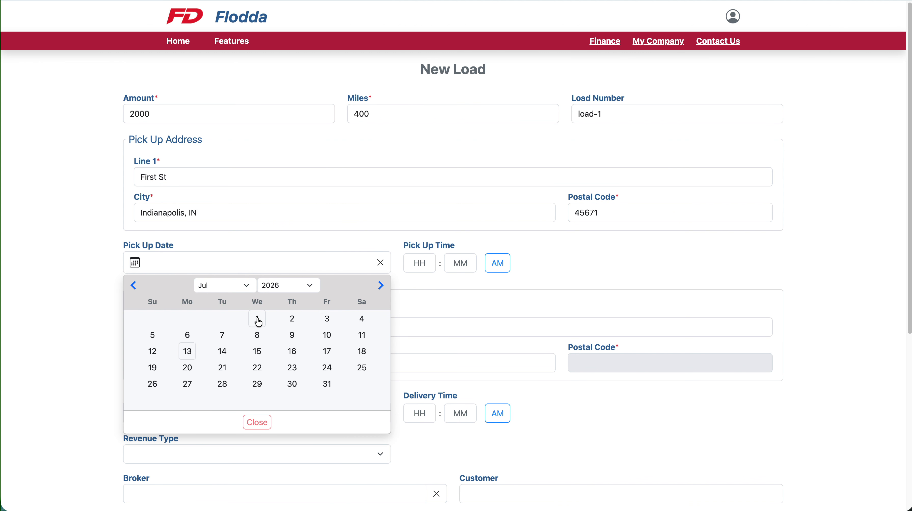
left_click(258, 322)
scroll(261, 312, "down", 1)
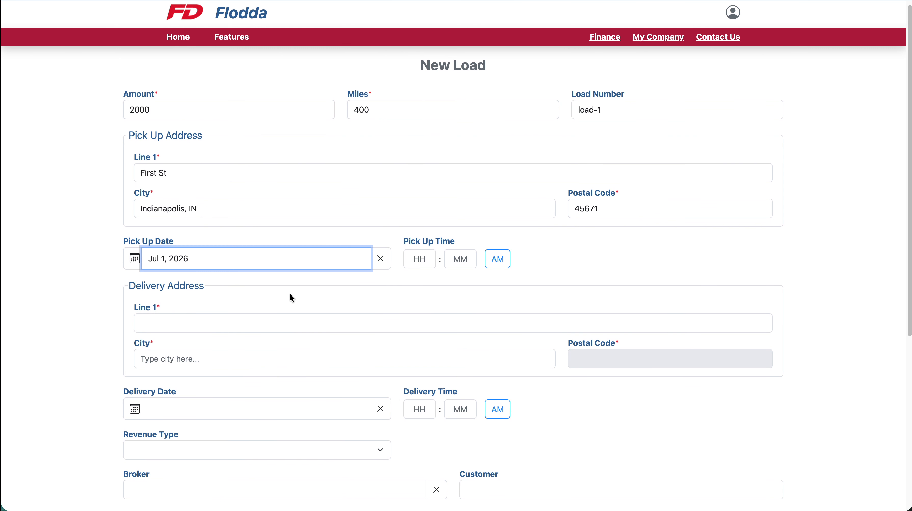
left_click(421, 261)
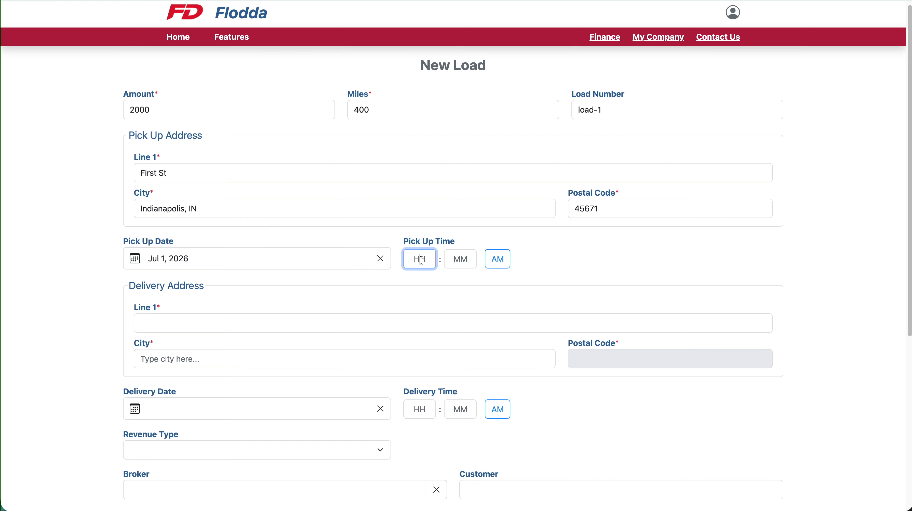
type("9")
left_click(466, 256)
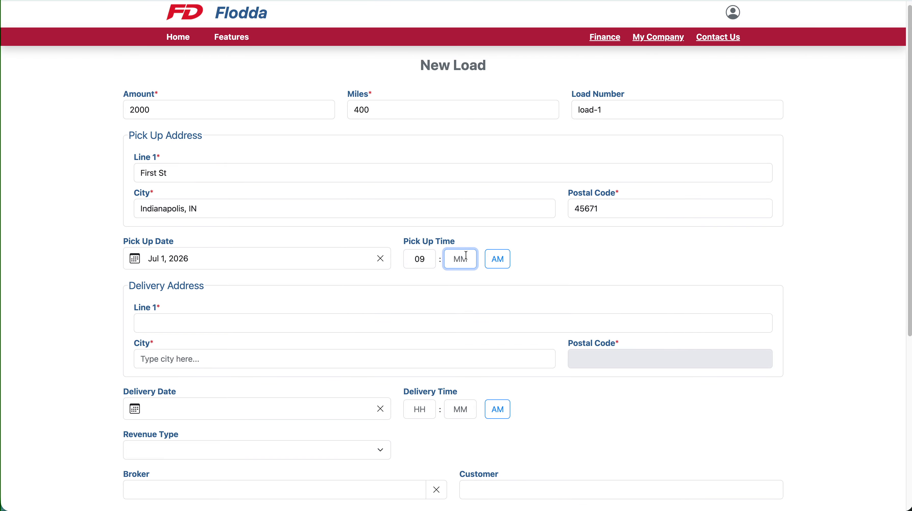
type("0")
left_click(568, 250)
Enter the street line of the delivery address
scroll(173, 320, "down", 2)
left_click(169, 253)
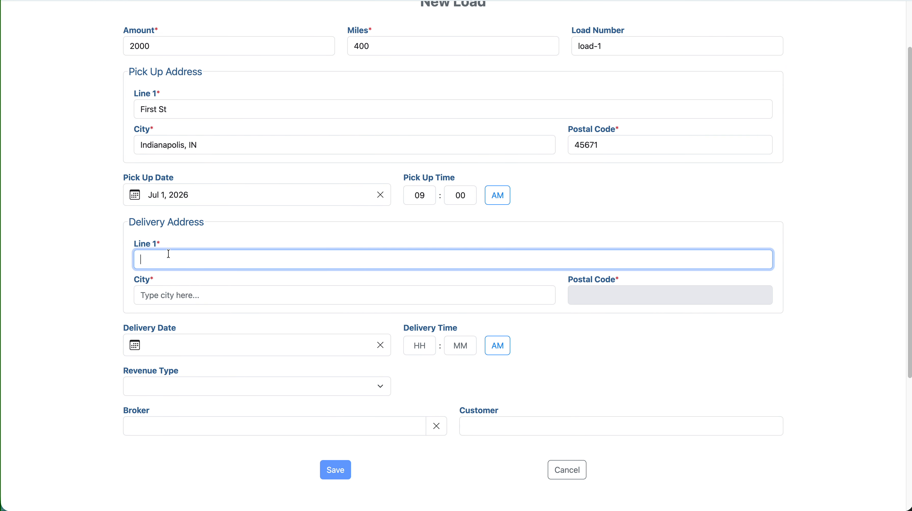
type("Chicgo")
key("BackSpace")
key("BackSpace")
key("BackSpace")
key("BackSpace")
key("BackSpace")
key("BackSpace")
type("Second St")
Choose Chicago, IL as the delivery city and enter the delivery postal code
left_click(216, 302)
type("Chic")
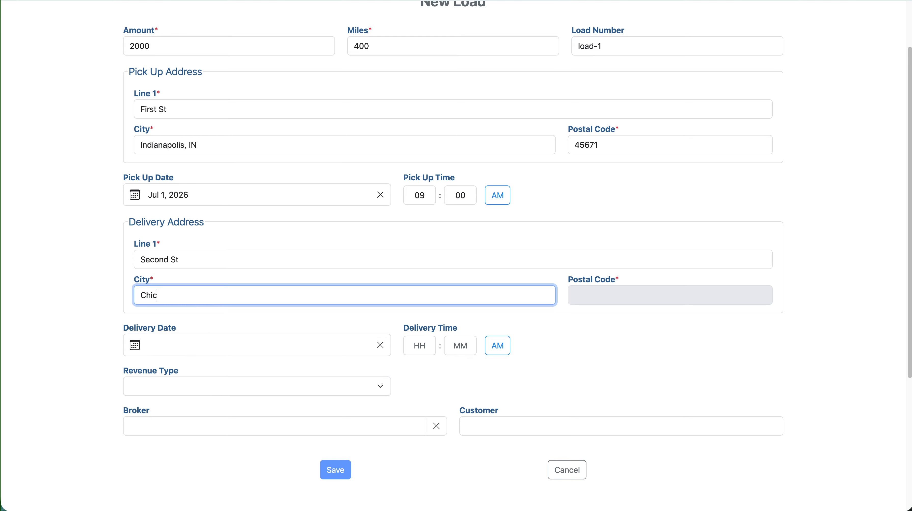
type("ago")
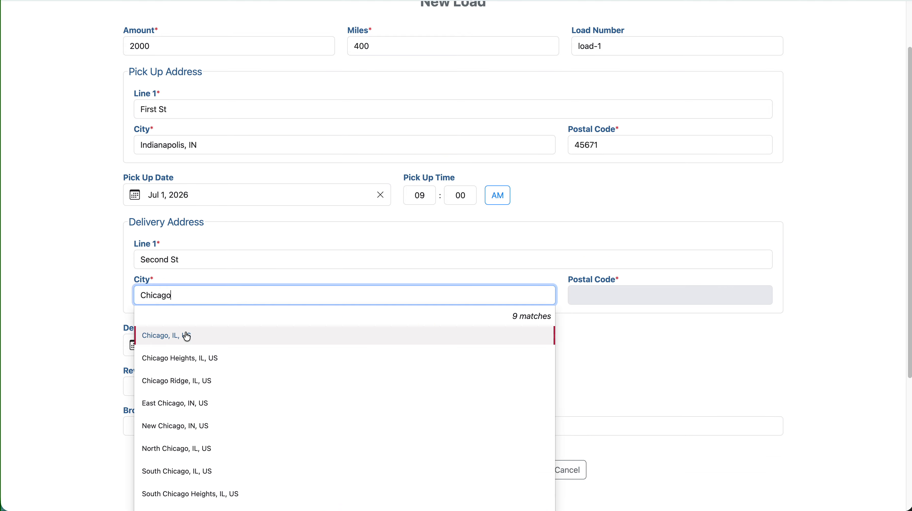
left_click(185, 337)
left_click(624, 296)
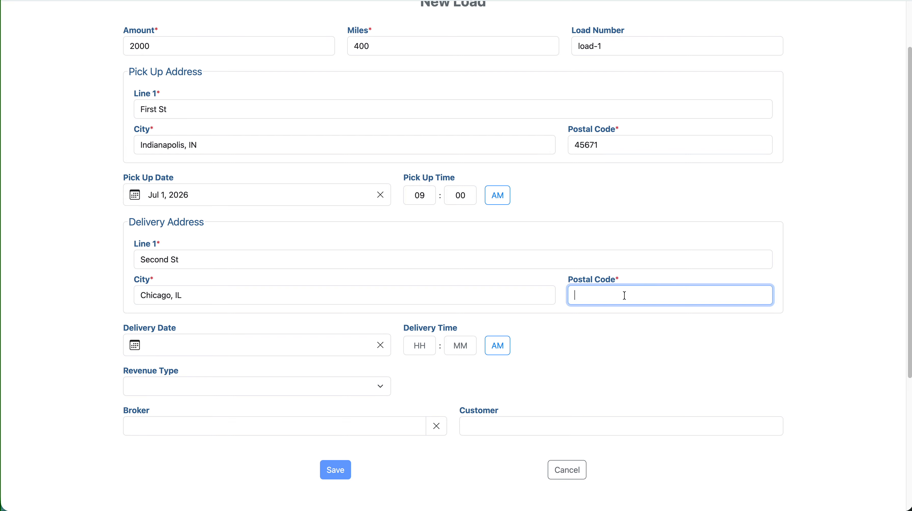
type("65451")
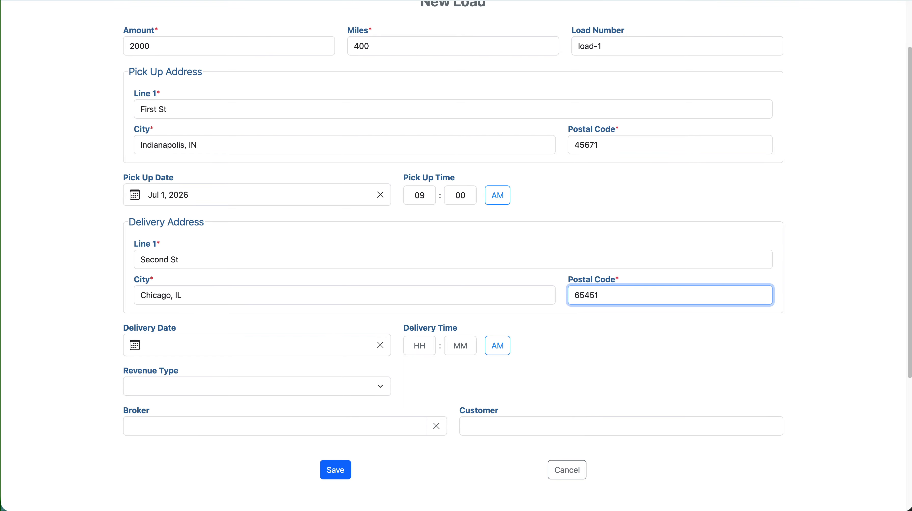
Set the delivery date to Jul 2, 2026 and the delivery time to 05:00 PM
scroll(345, 304, "down", 3)
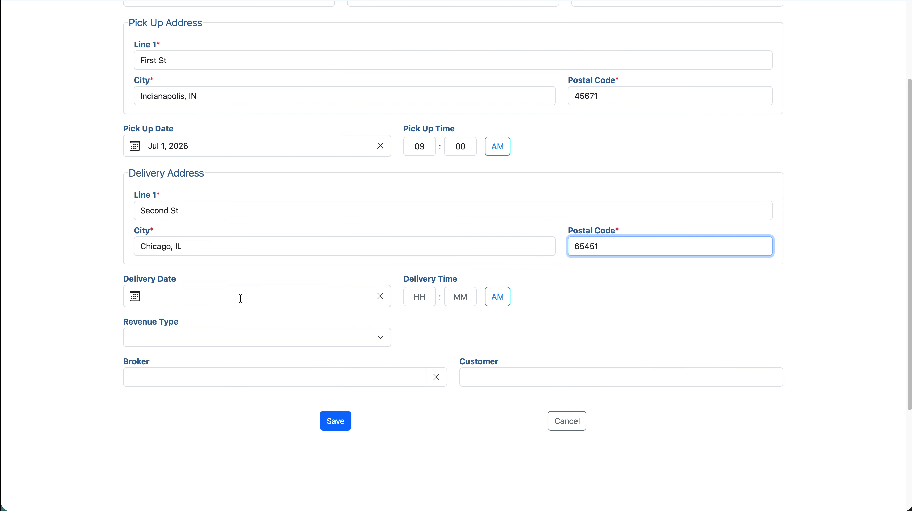
left_click(242, 298)
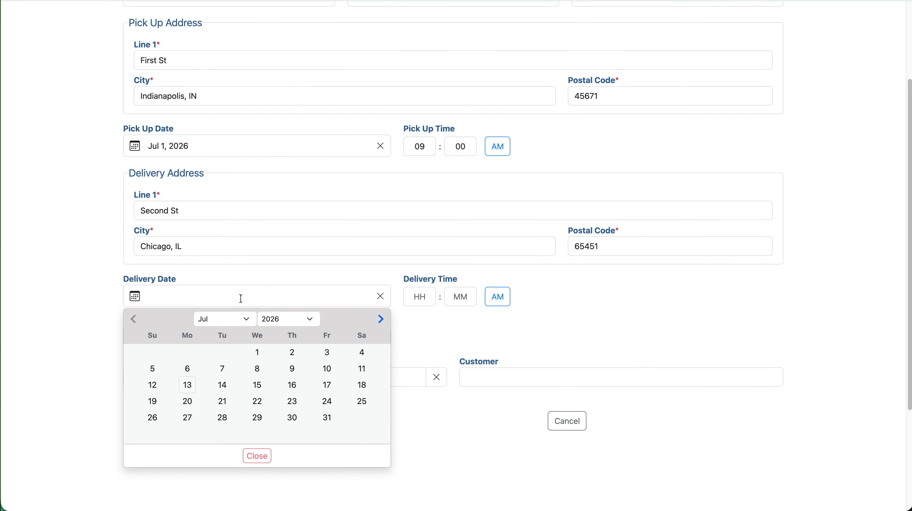
left_click(297, 356)
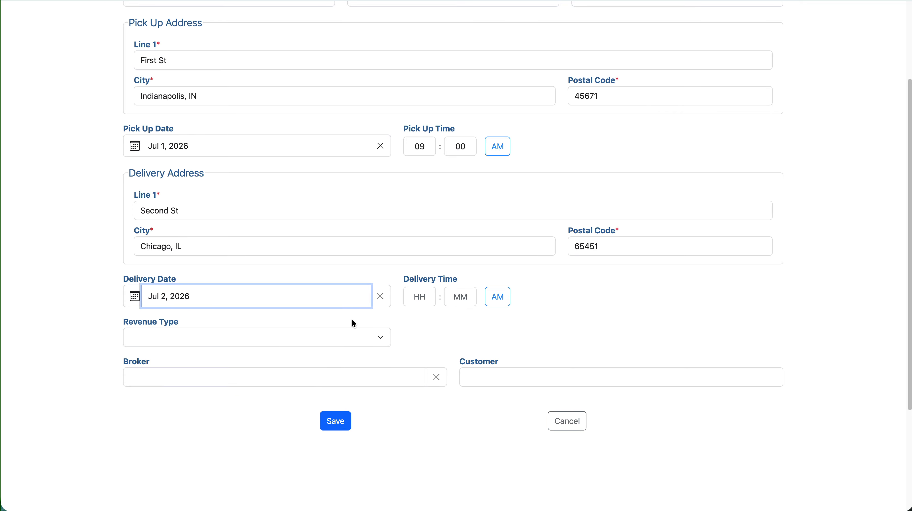
left_click(421, 295)
type("5")
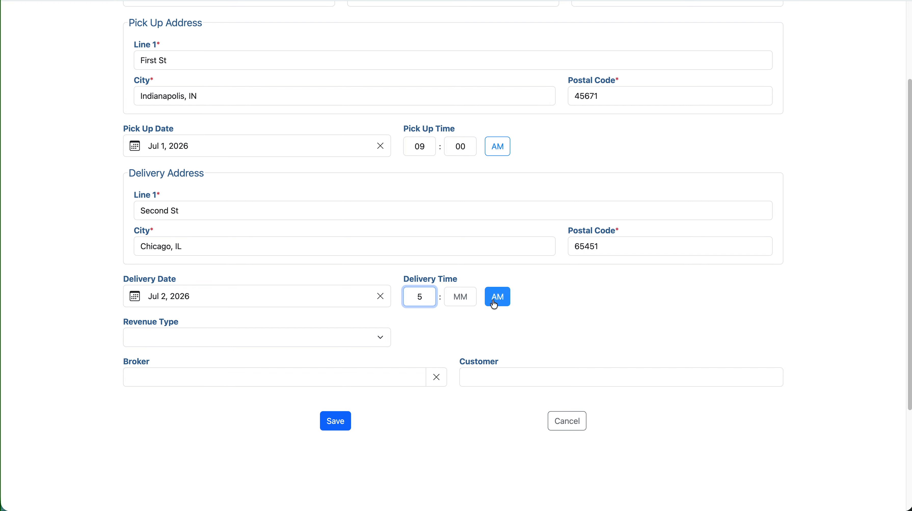
left_click(472, 297)
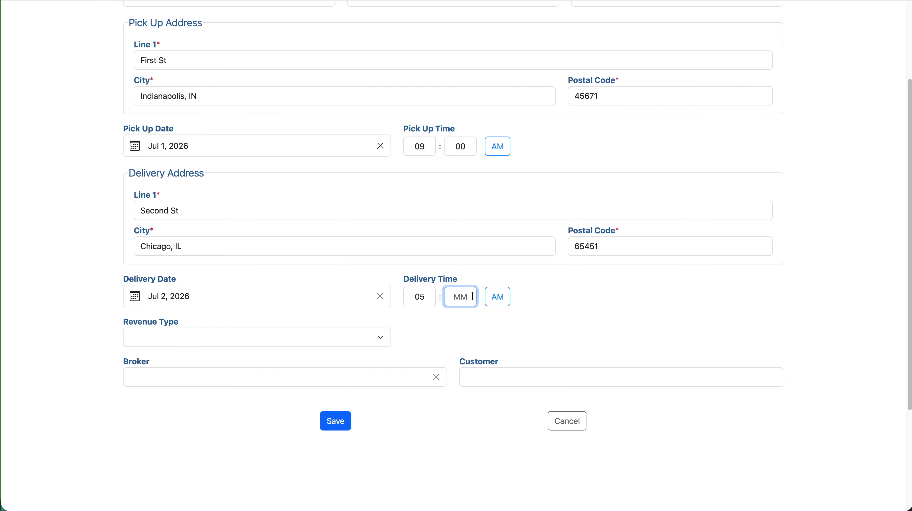
type("0")
left_click(501, 298)
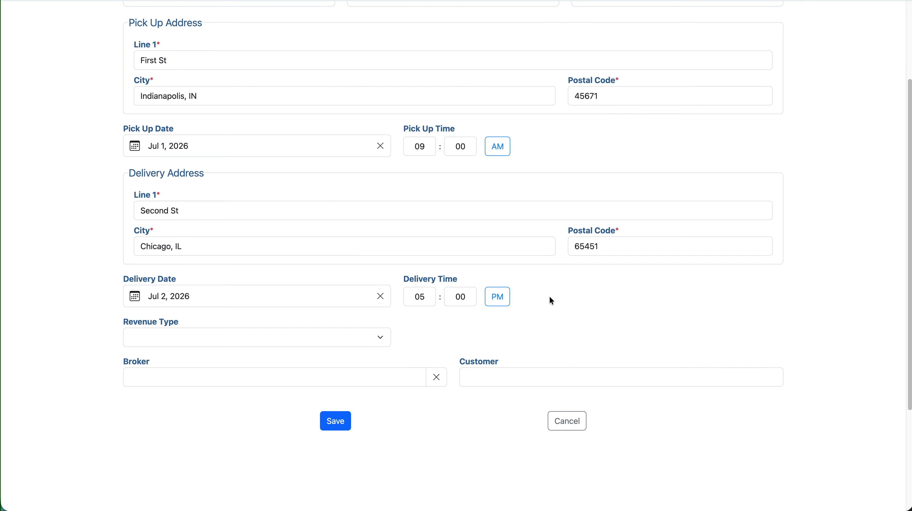
scroll(266, 346, "down", 1)
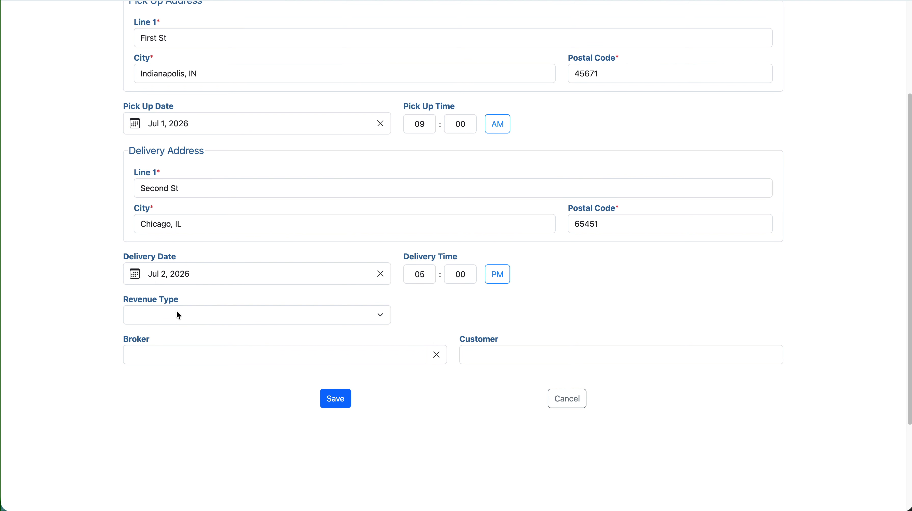
Set the load's revenue type to Commission with a rate of 70
left_click(179, 315)
left_click(174, 322)
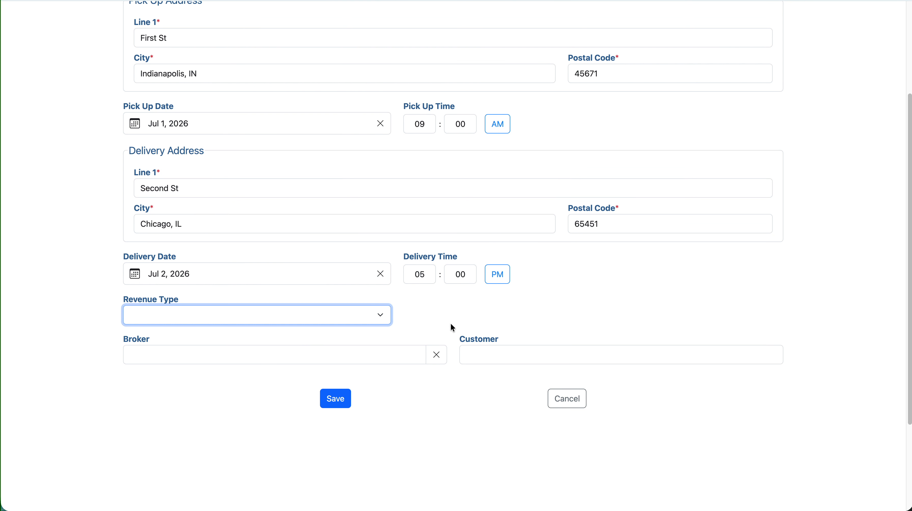
left_click(234, 314)
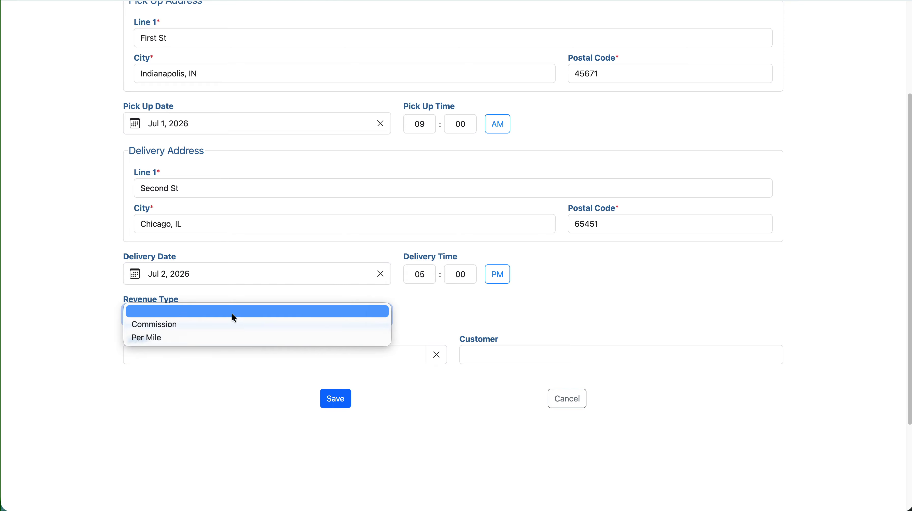
left_click(174, 321)
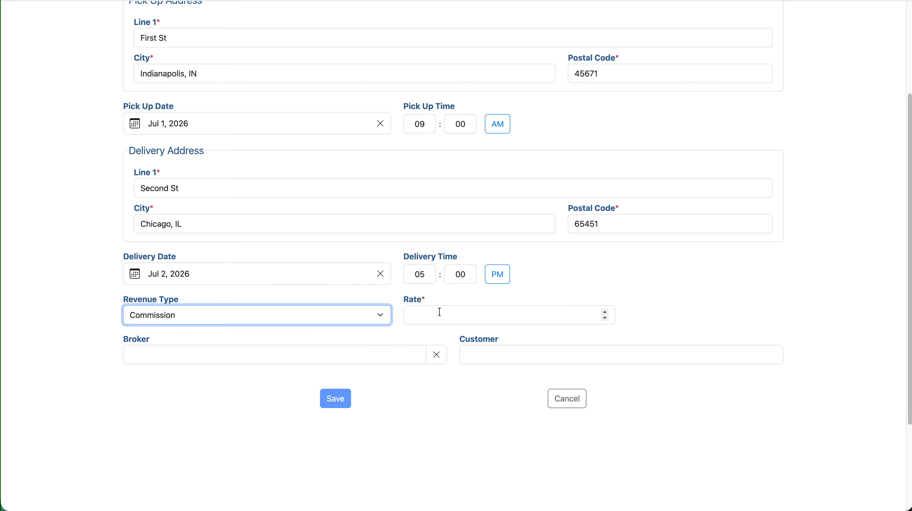
left_click(439, 312)
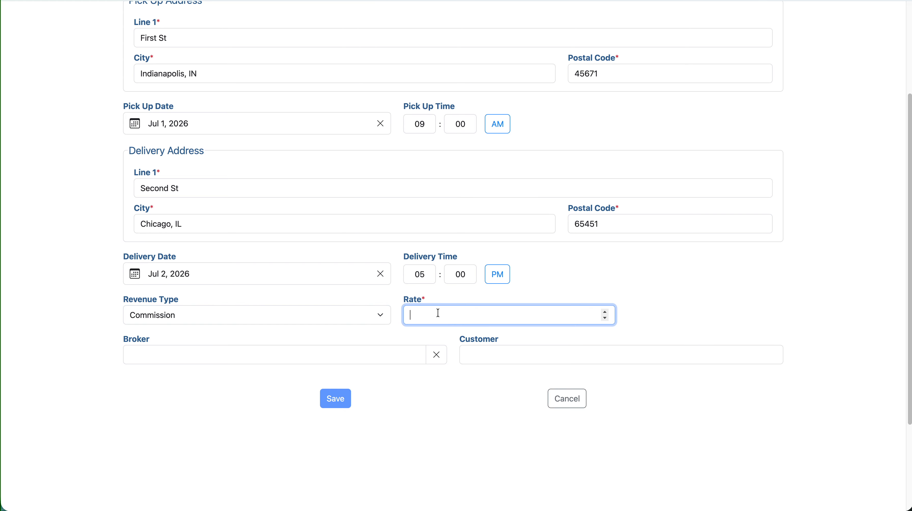
type("70")
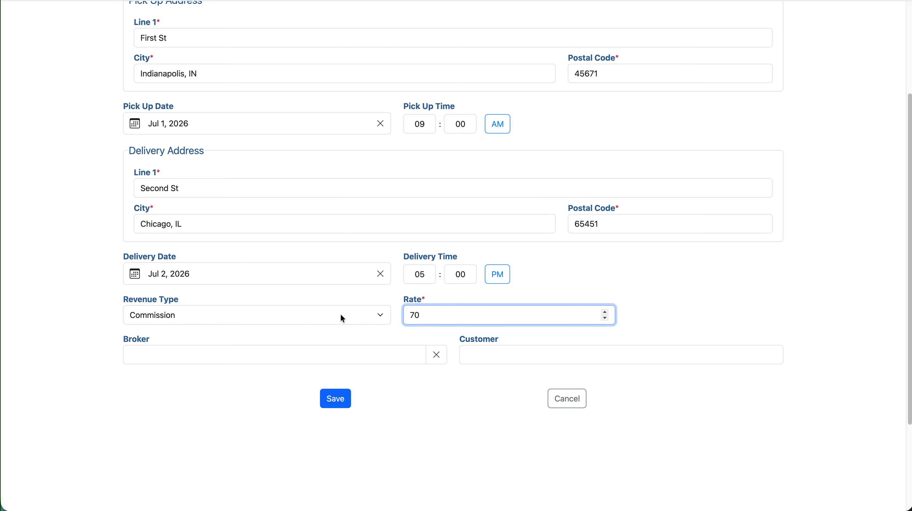
Switch the load's revenue type to Per Mile with a rate of .9
left_click(219, 314)
left_click(178, 325)
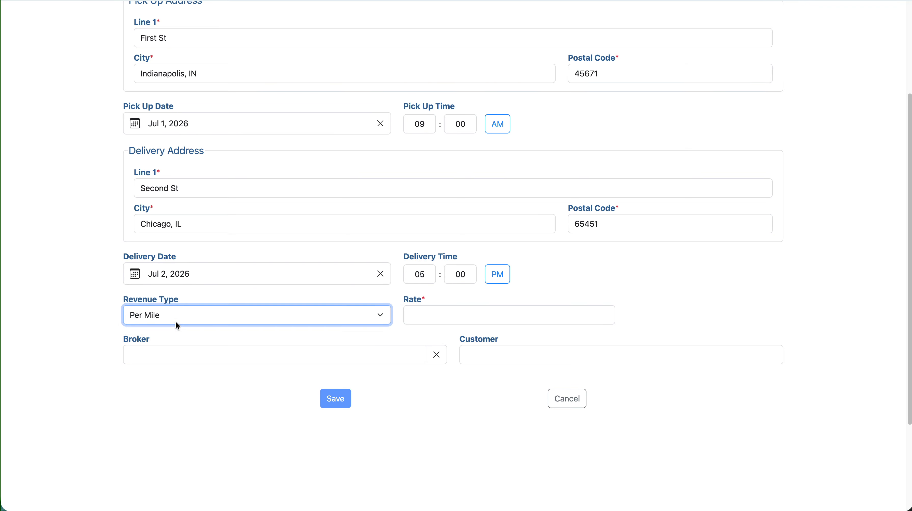
left_click(449, 313)
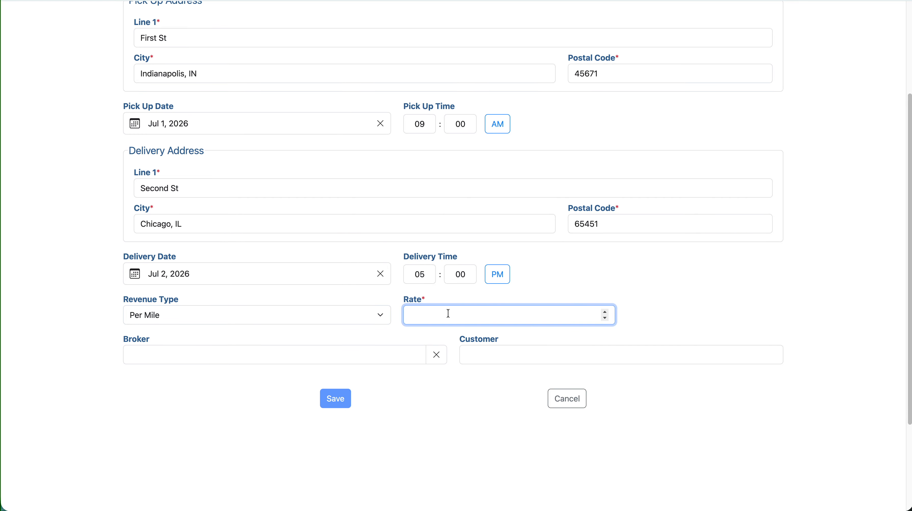
type(".9")
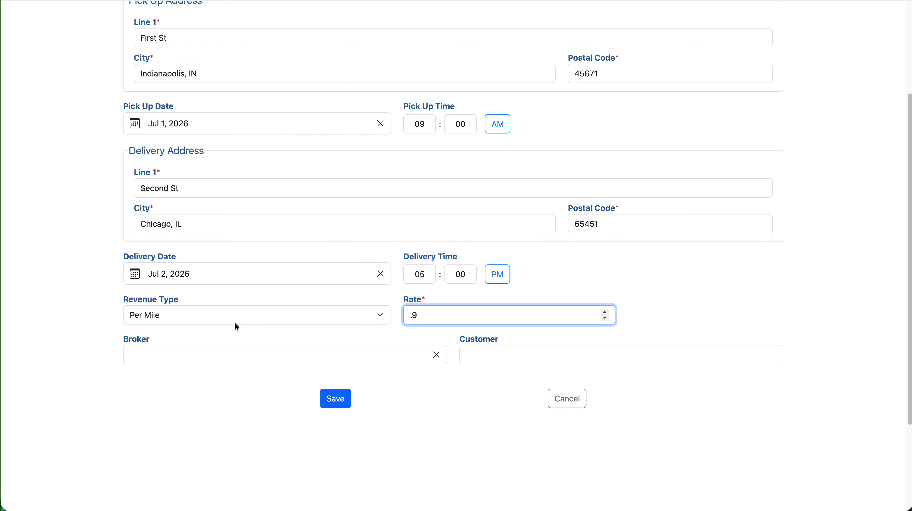
Reset the load's revenue type to the blank option
left_click(226, 316)
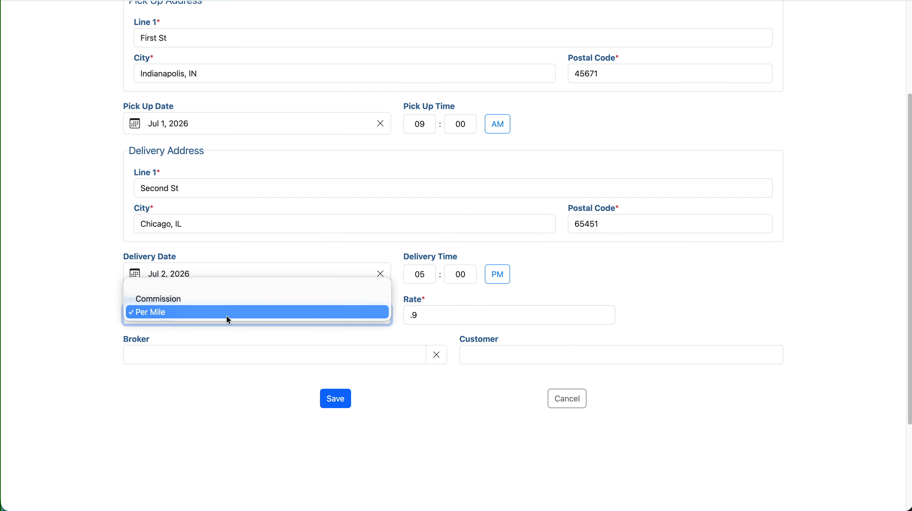
left_click(192, 287)
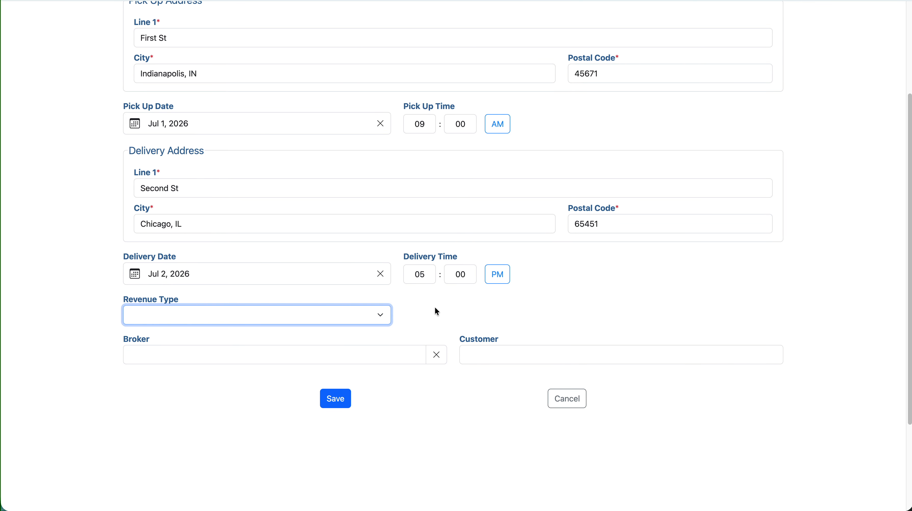
left_click(435, 309)
Fill in the load's broker, TROTZKE TRUCKING INC, by looking up its DOT number
left_click(217, 355)
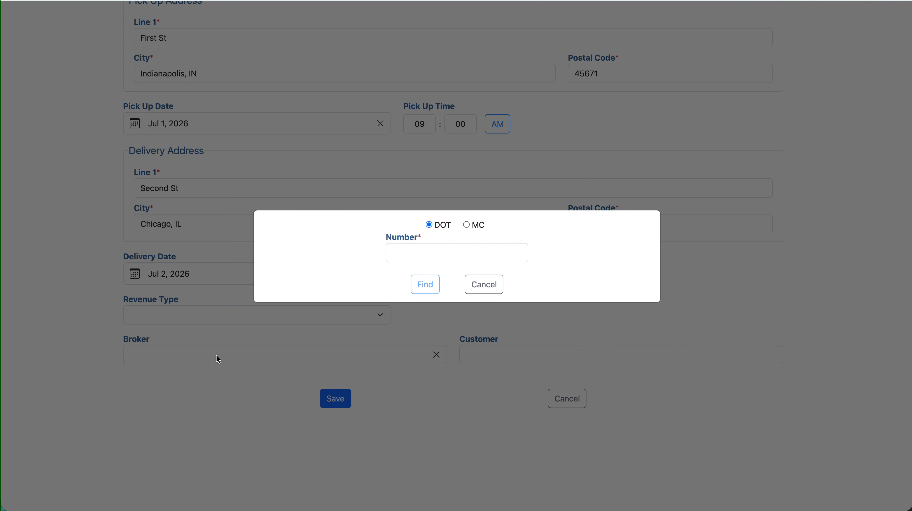
left_click(411, 253)
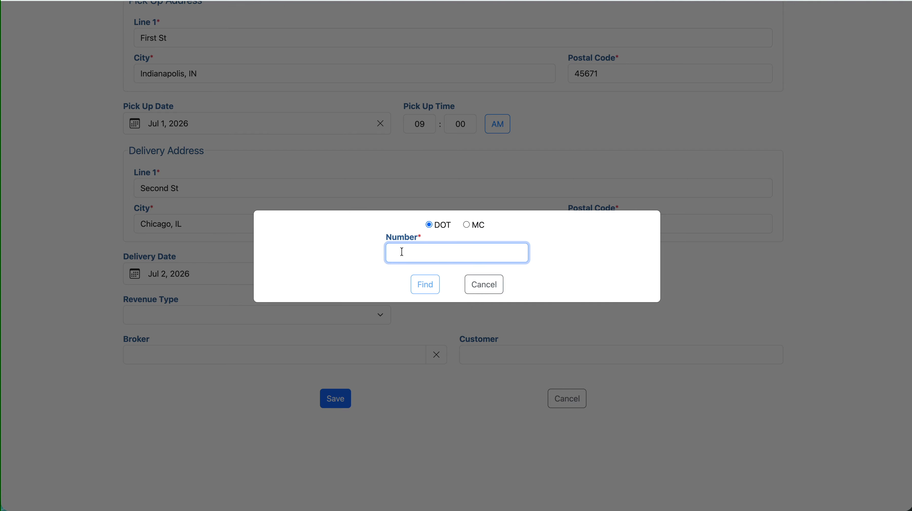
type("12345")
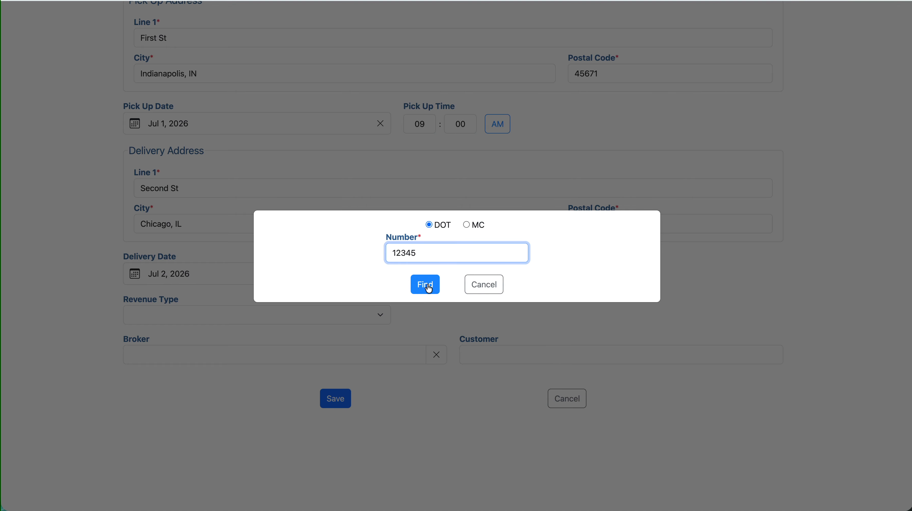
left_click(428, 288)
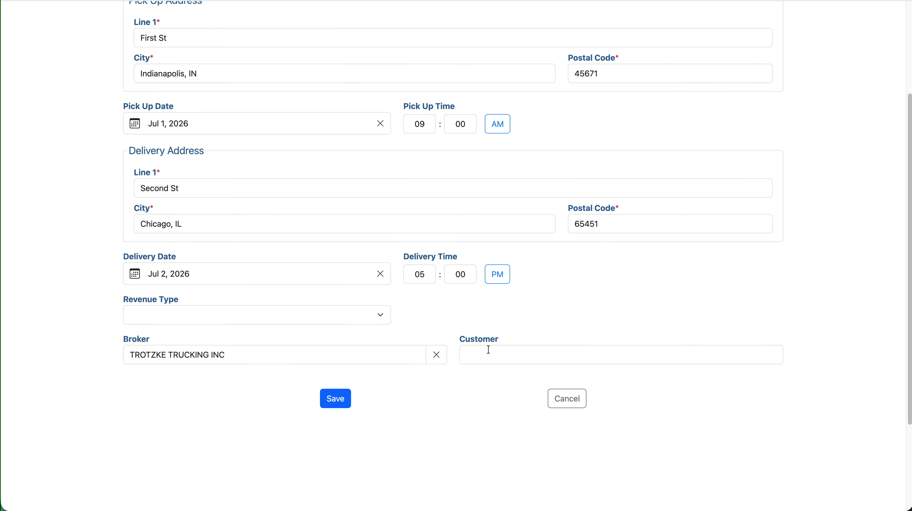
Enter Walmart as the load's customer and save the new load
left_click(489, 349)
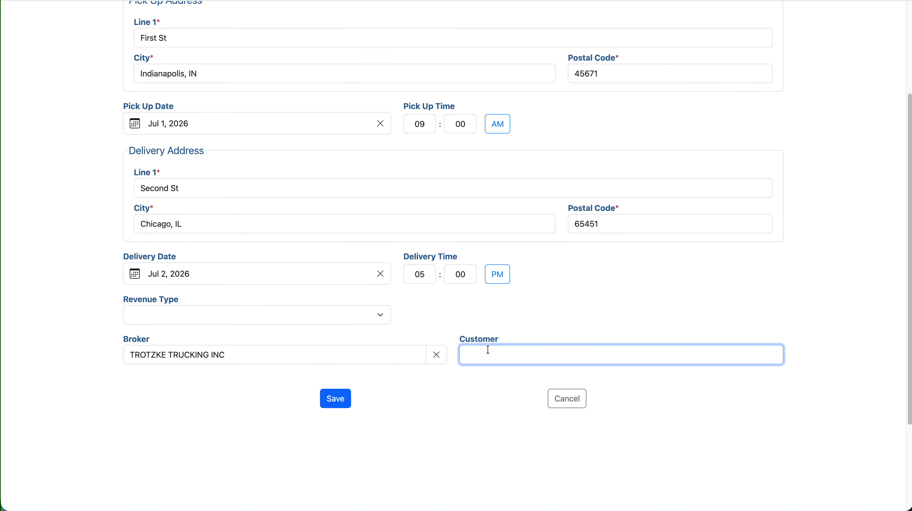
type("Walmary")
key("BackSpace")
type("t")
scroll(417, 430, "up", 2)
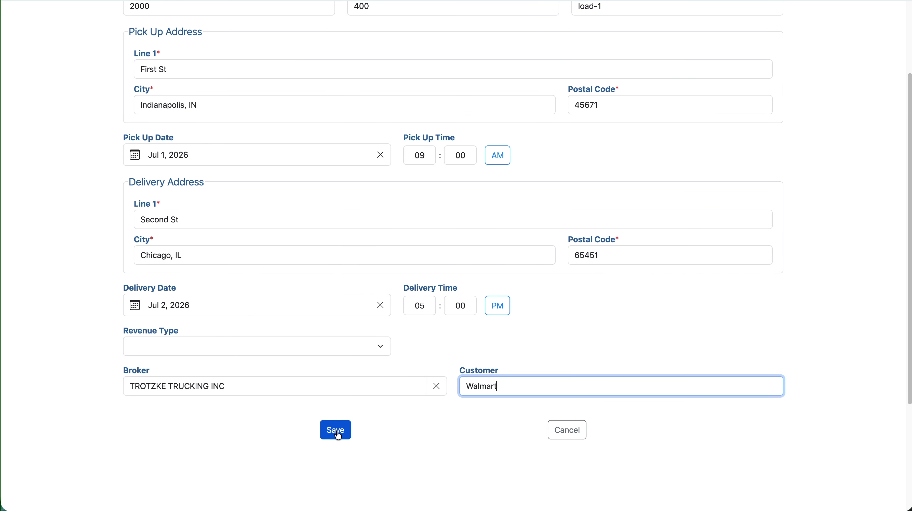
left_click(337, 431)
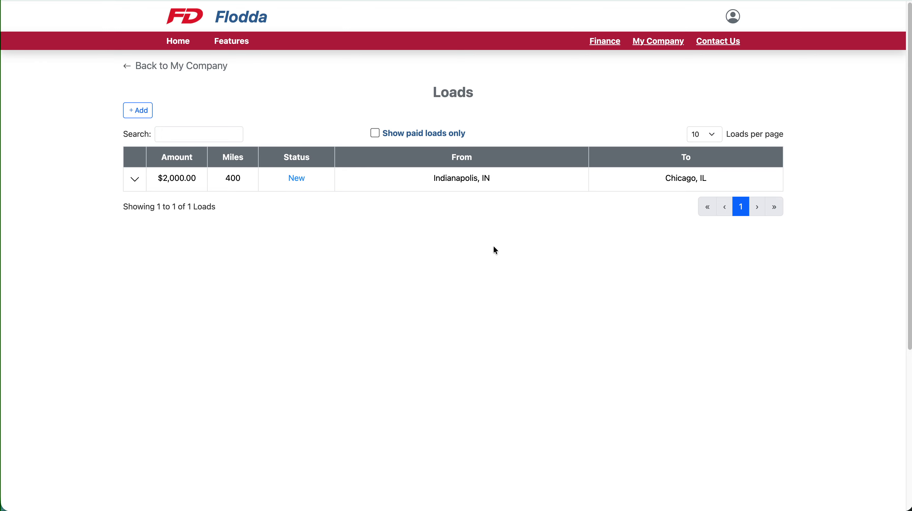
Review the Indianapolis to Chicago load's details and its edit form, leaving without changes
left_click(136, 182)
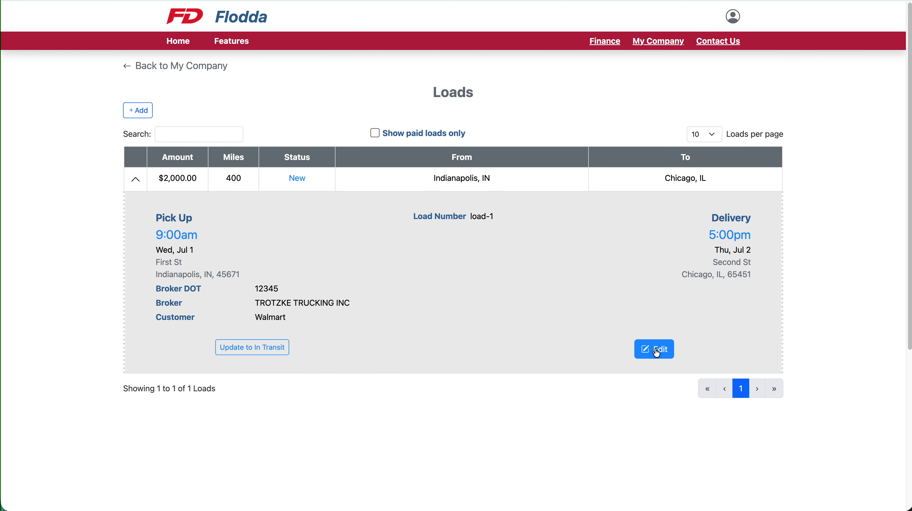
left_click(657, 353)
scroll(643, 349, "down", 5)
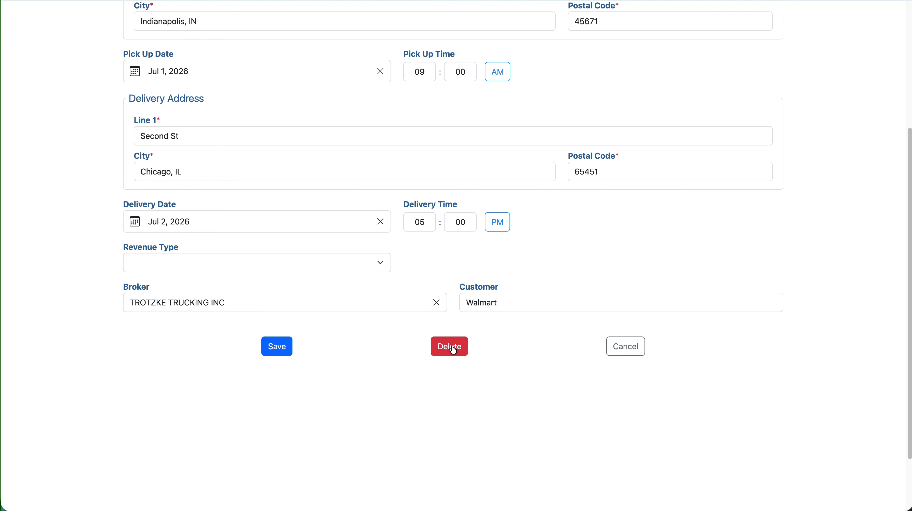
left_click(628, 354)
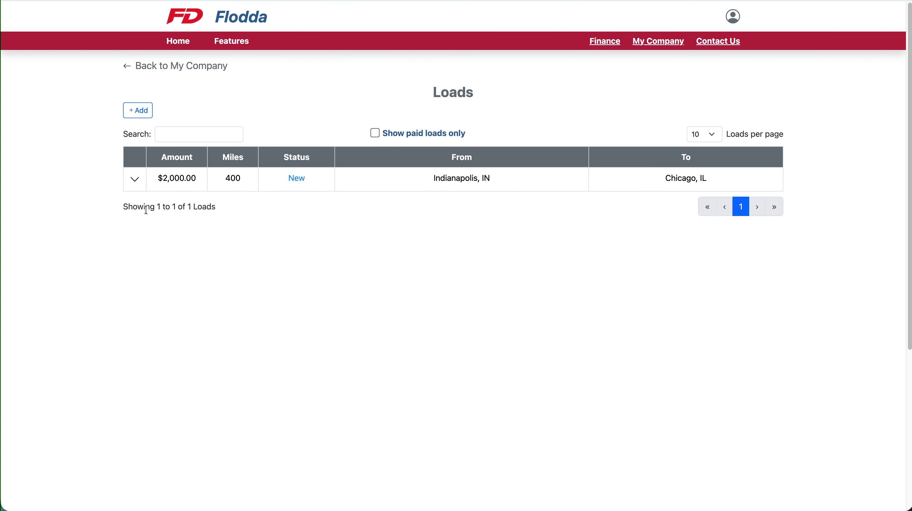
In the load's driver assignment, select the available driver and set the assignment date to Jul 1, 2026
left_click(136, 179)
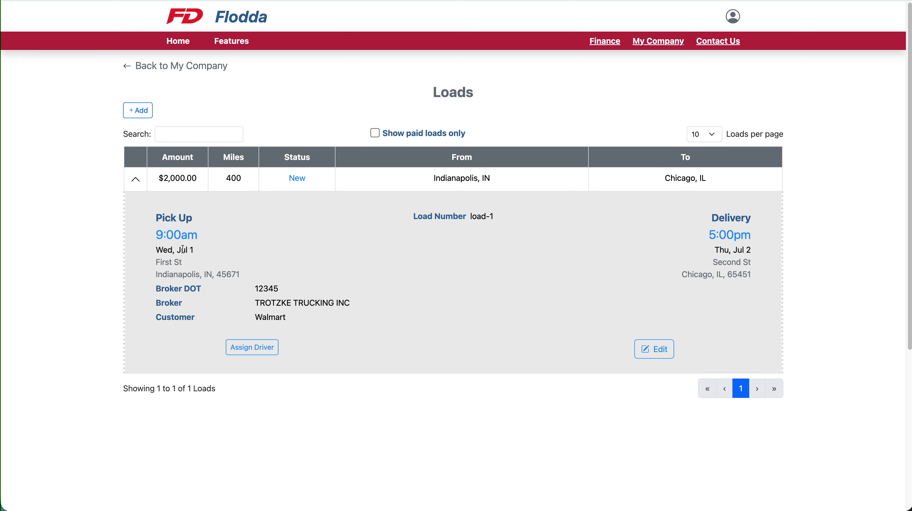
left_click(252, 349)
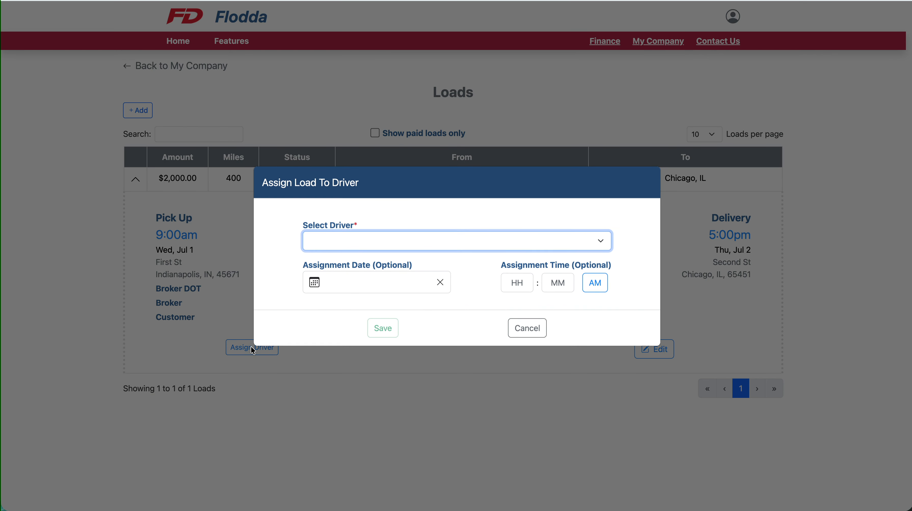
left_click(342, 238)
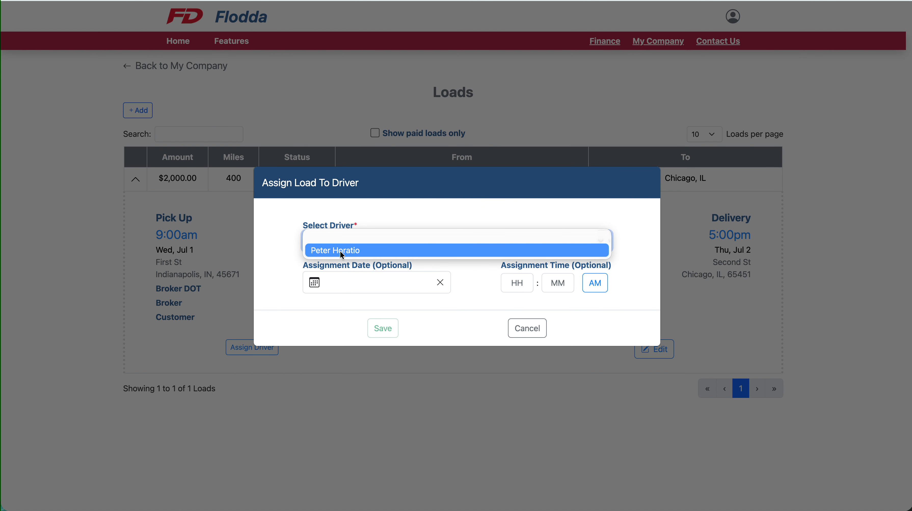
left_click(340, 250)
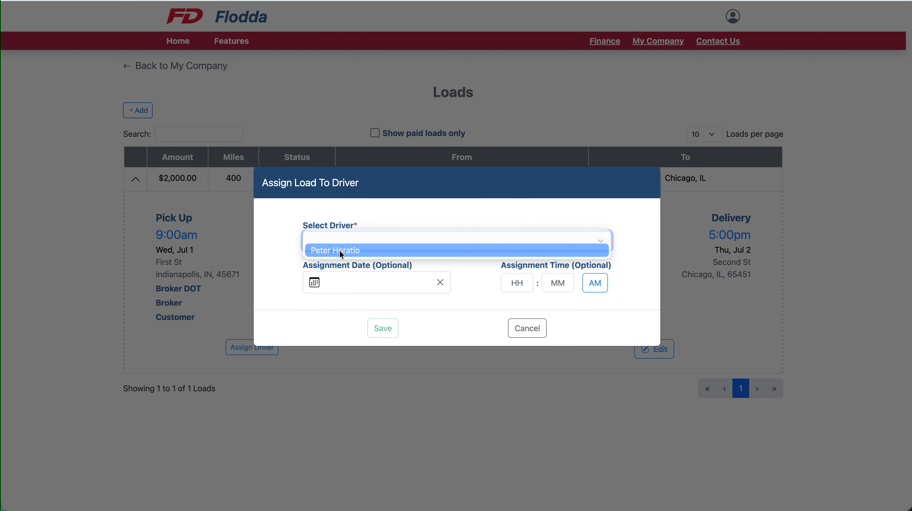
left_click(339, 286)
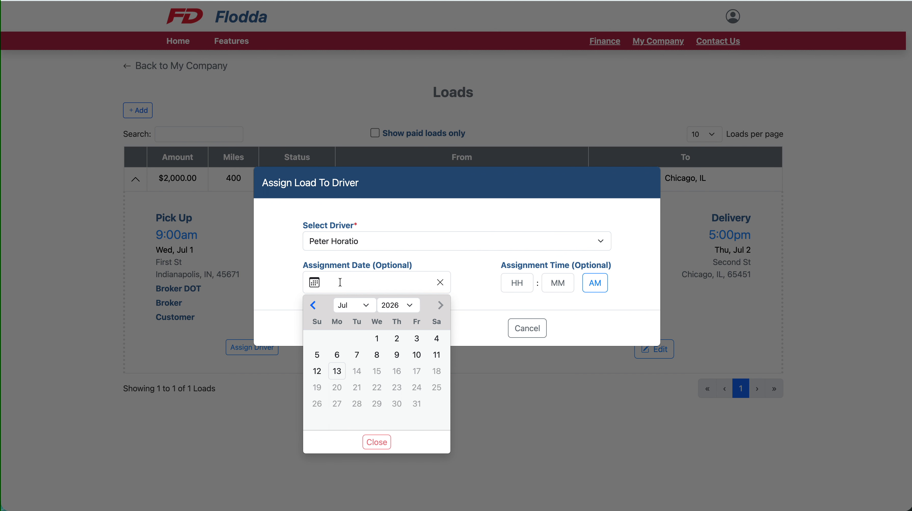
left_click(377, 340)
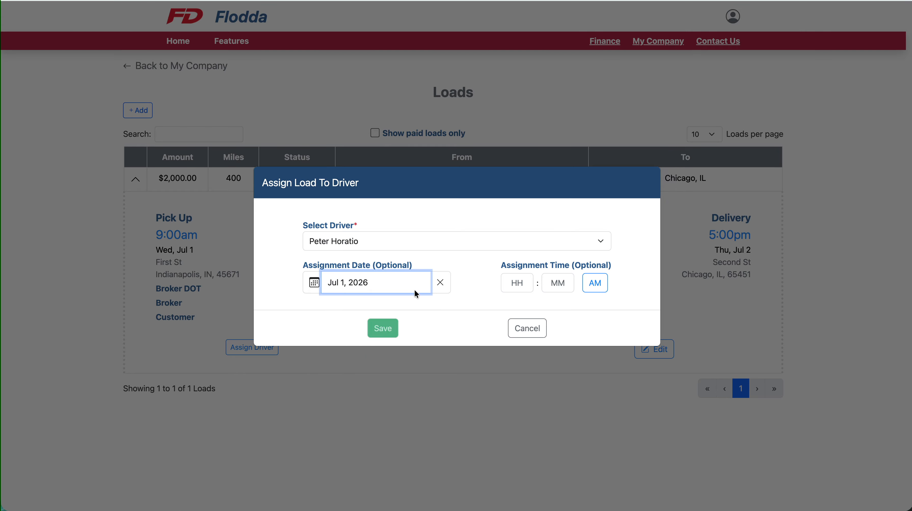
Set the assignment time to 11:00 AM and save the driver assignment
left_click(516, 284)
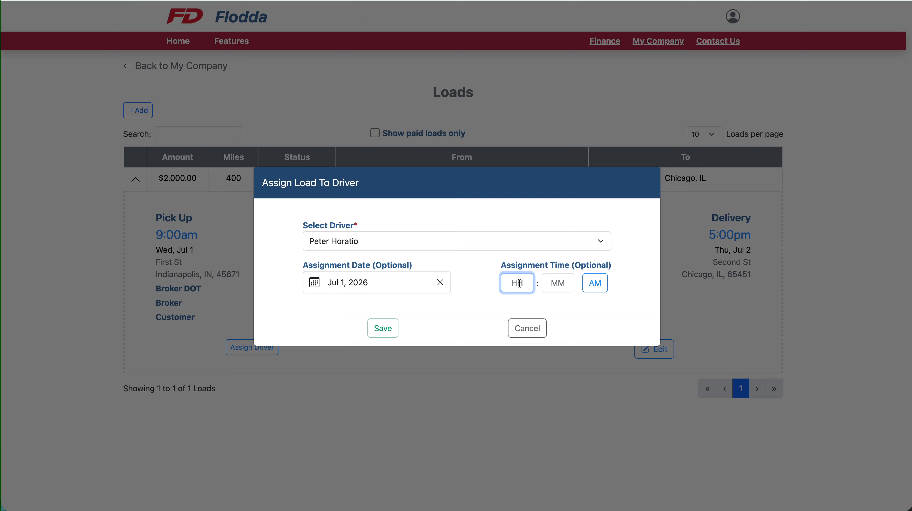
type("11")
key("Tab")
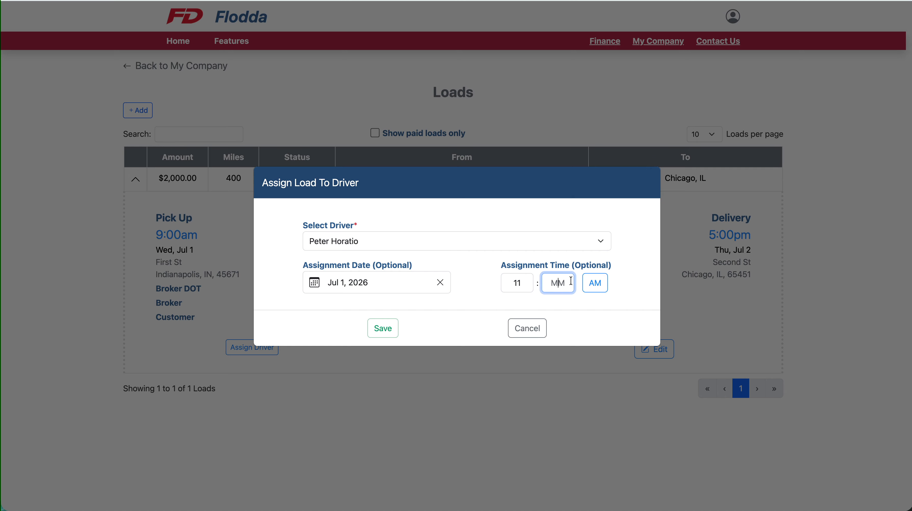
type("0")
left_click(386, 330)
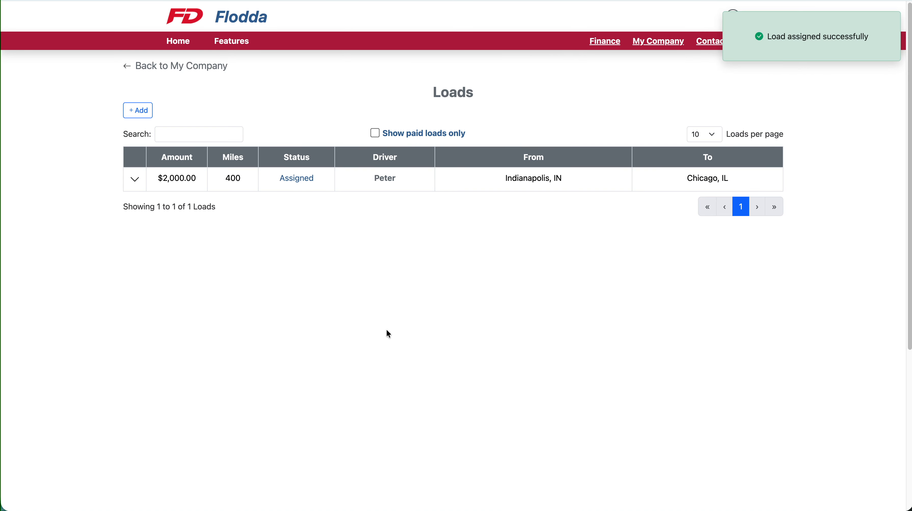
Update the Indianapolis to Chicago load to In Transit with pick-up date Jul 1, 2026 and pick-up time 9:30 AM, and save
left_click(133, 181)
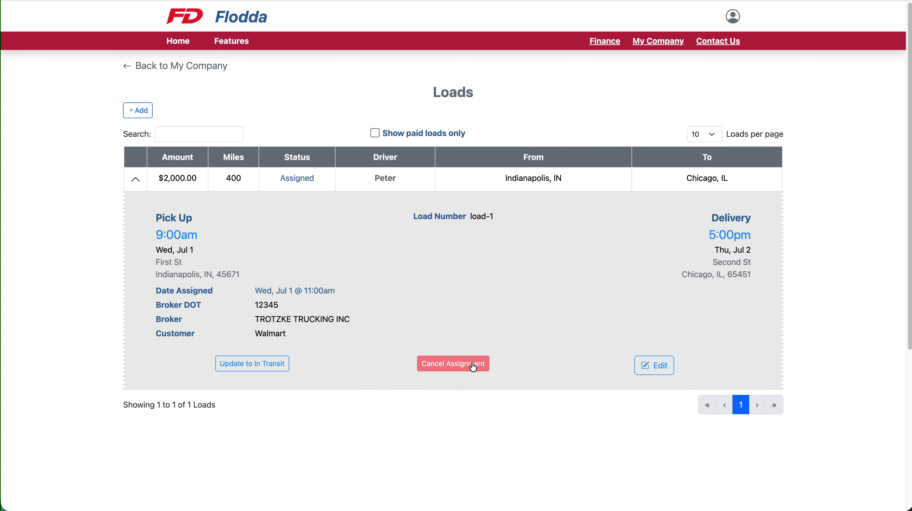
left_click(254, 364)
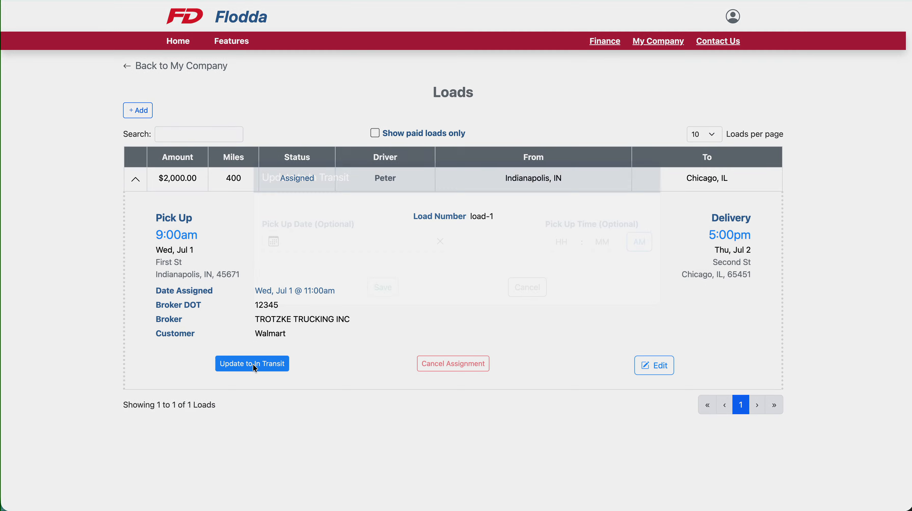
left_click(380, 270)
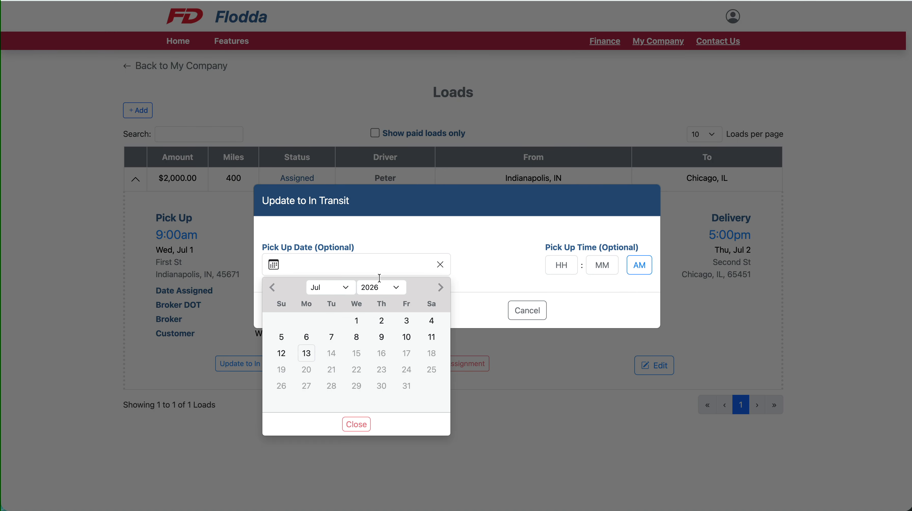
left_click(354, 322)
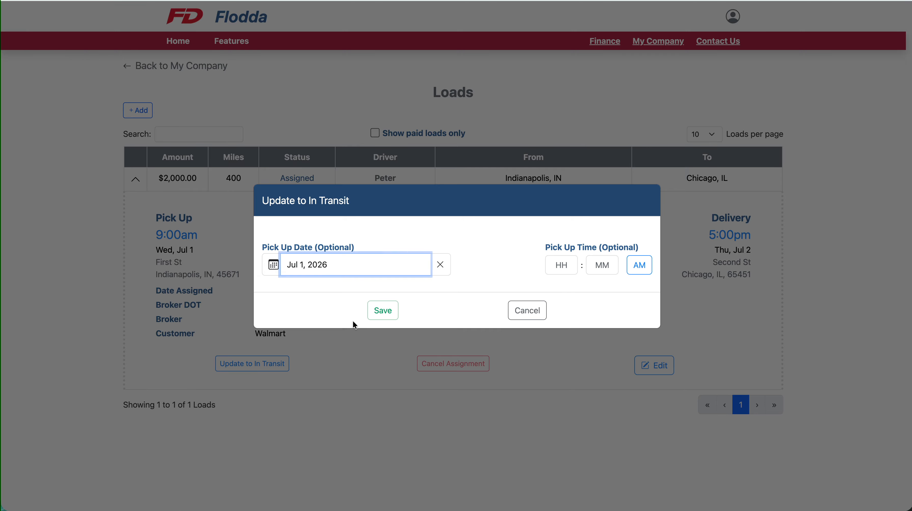
left_click(557, 264)
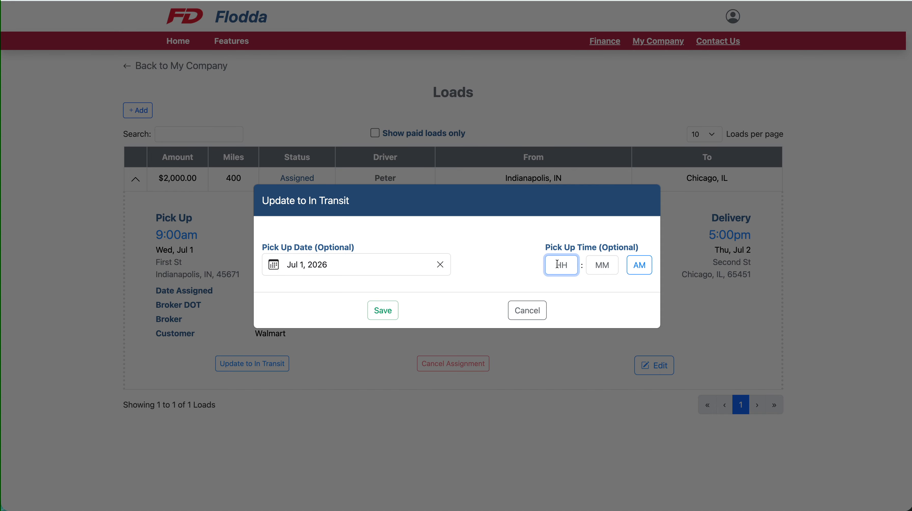
type("9")
left_click(597, 264)
type("30")
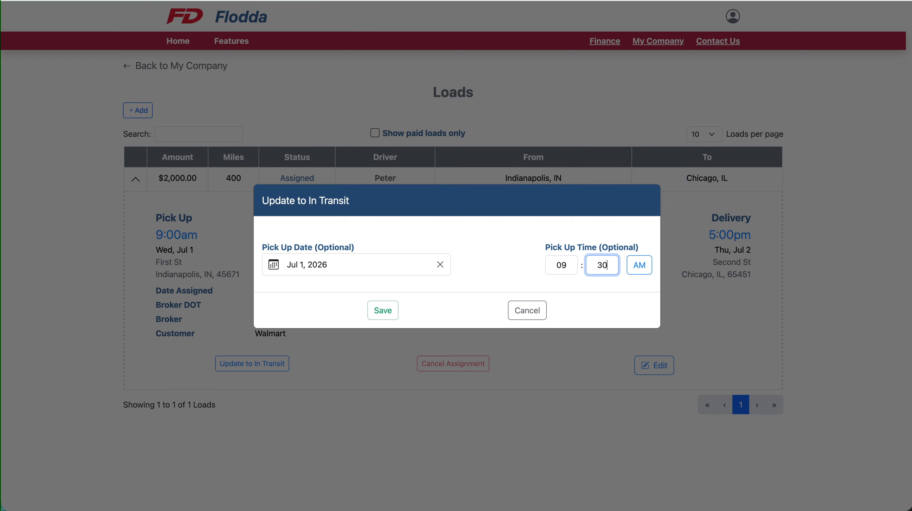
left_click(380, 311)
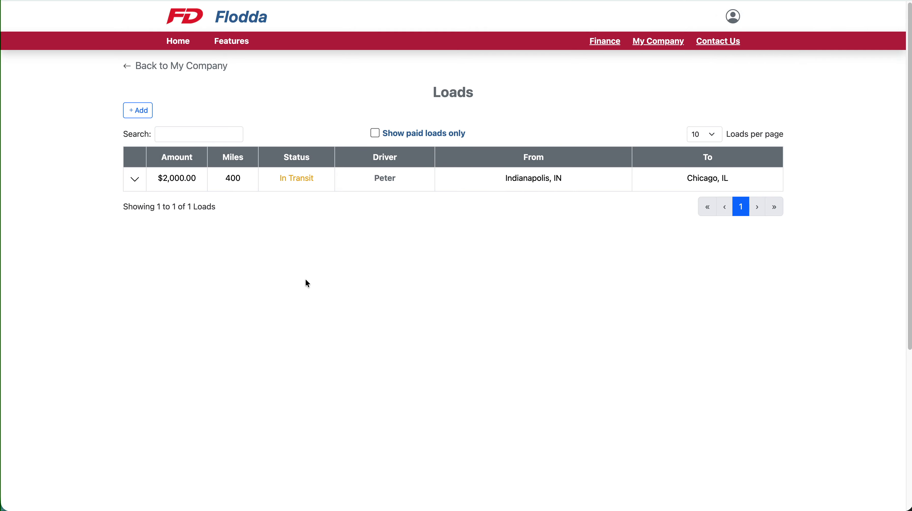
Update the Indianapolis to Chicago load to Delivered with delivery date Jul 2, 2026 and delivery time 5:15 PM, and save
left_click(139, 184)
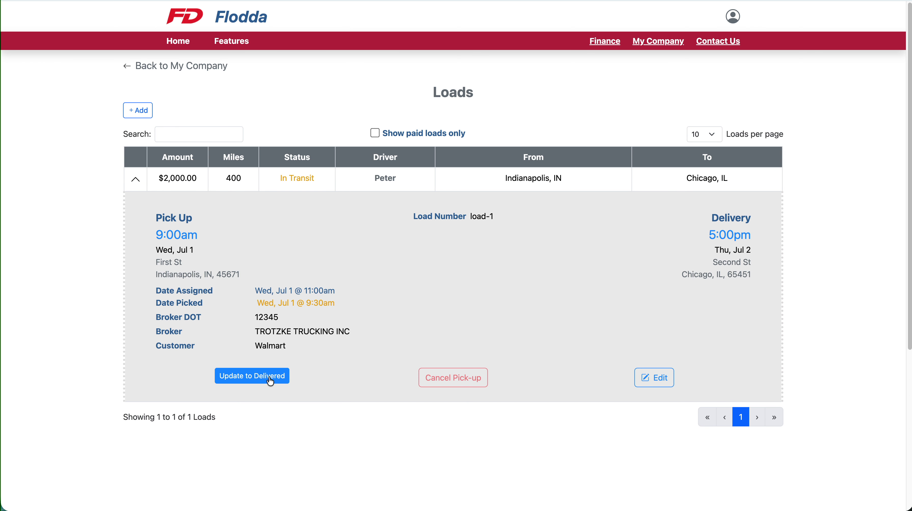
left_click(270, 379)
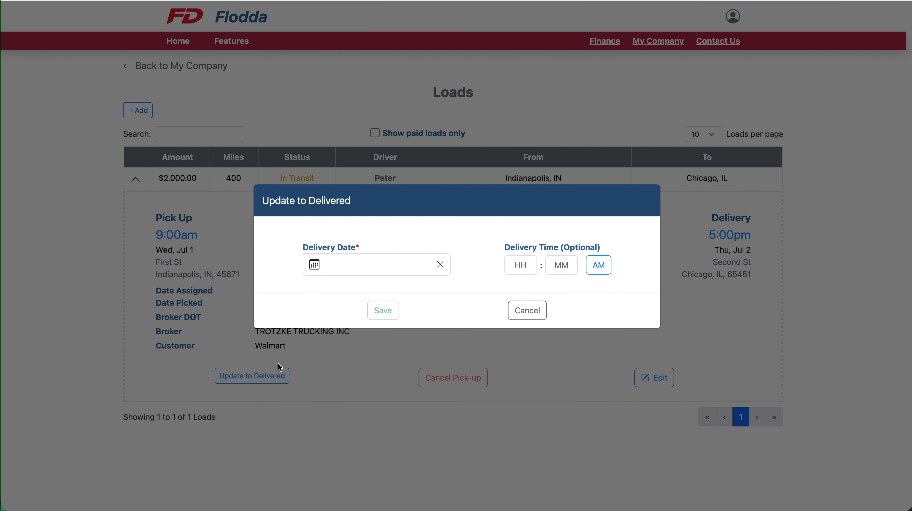
left_click(358, 266)
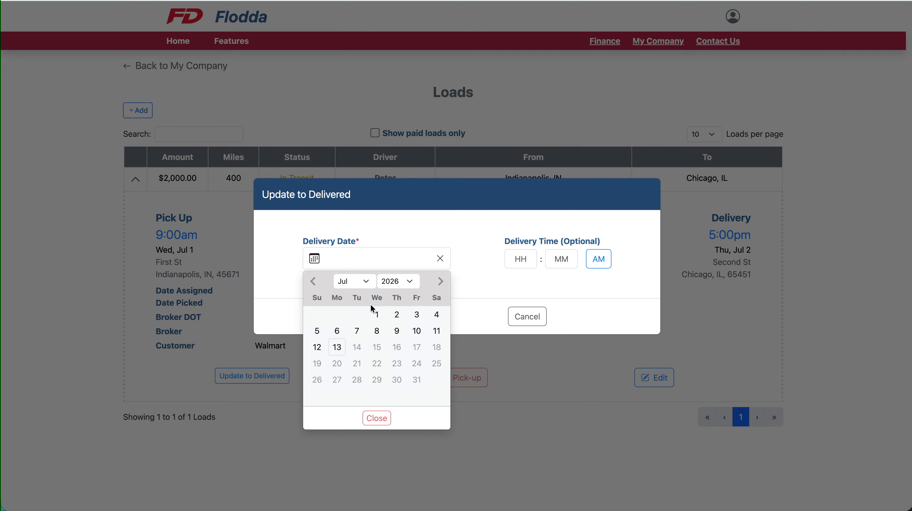
left_click(396, 320)
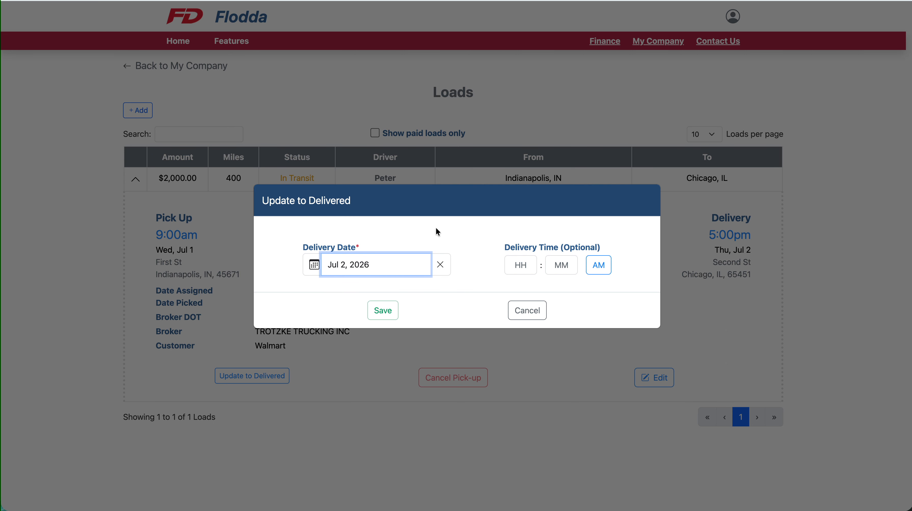
left_click(515, 263)
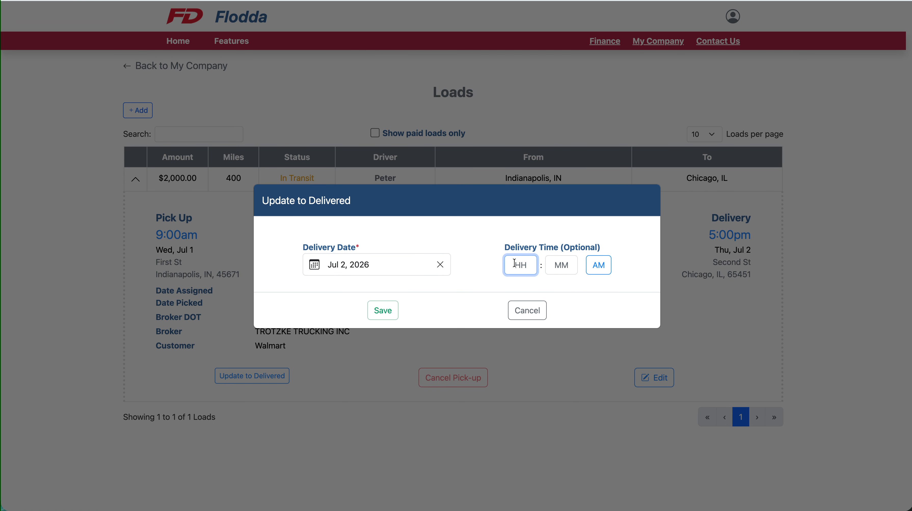
type("5")
left_click(562, 267)
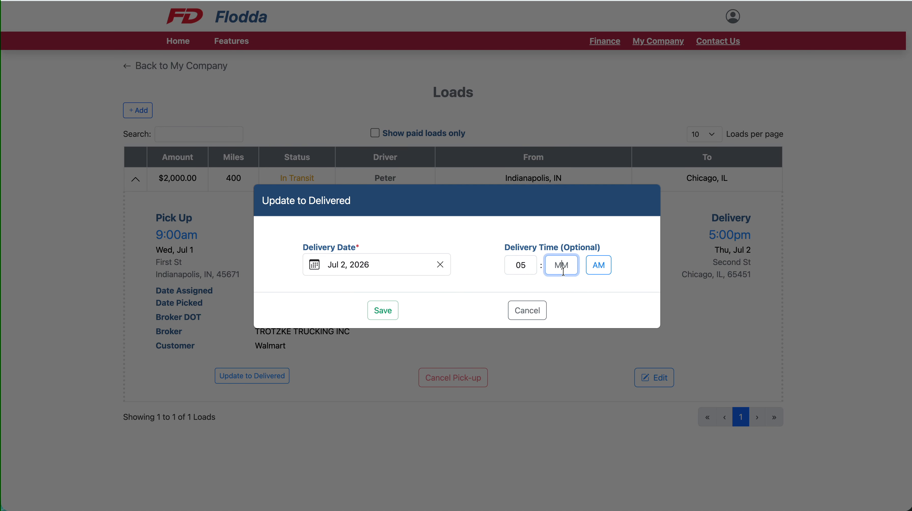
type("15")
left_click(607, 268)
left_click(606, 268)
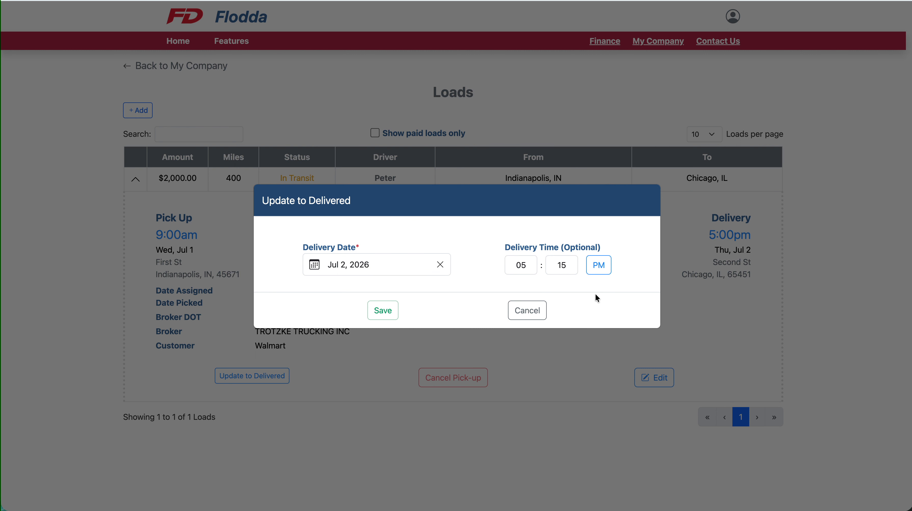
left_click(388, 314)
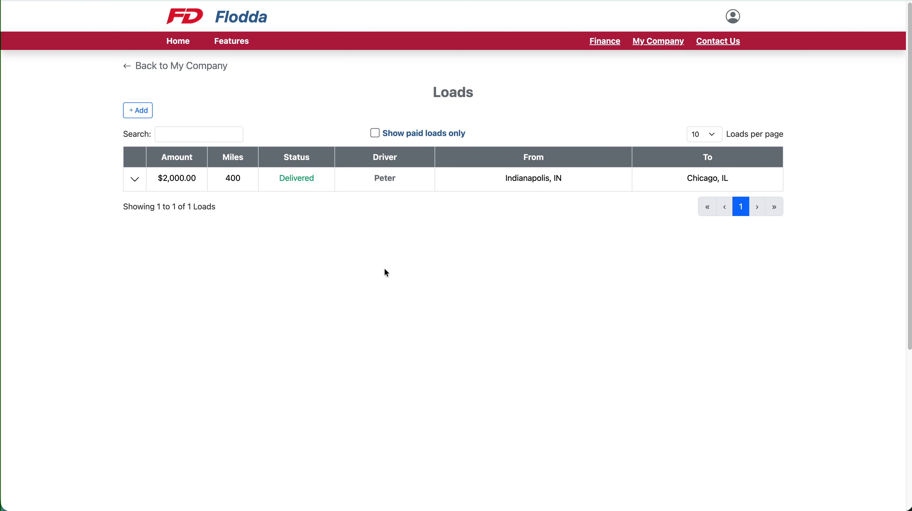
Review the delivered load's details, including its recorded delivery date and time
left_click(136, 179)
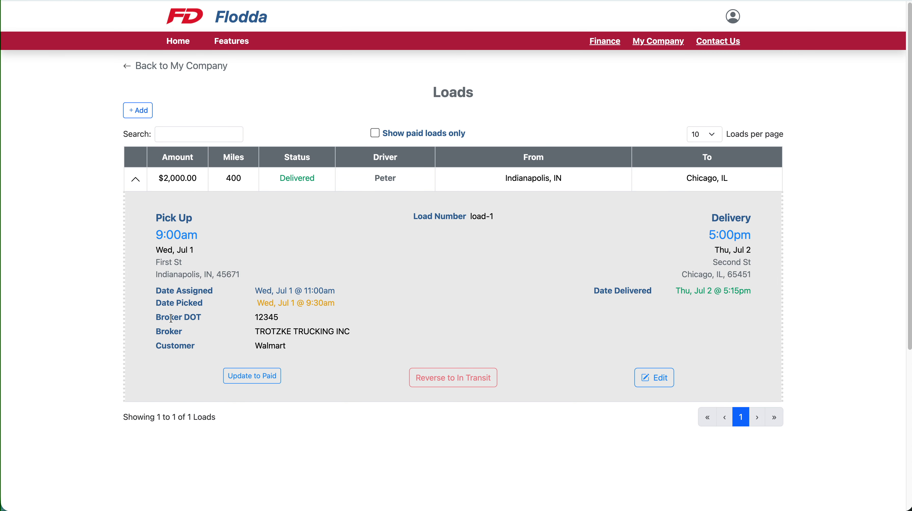
left_click_drag(593, 290, 725, 291)
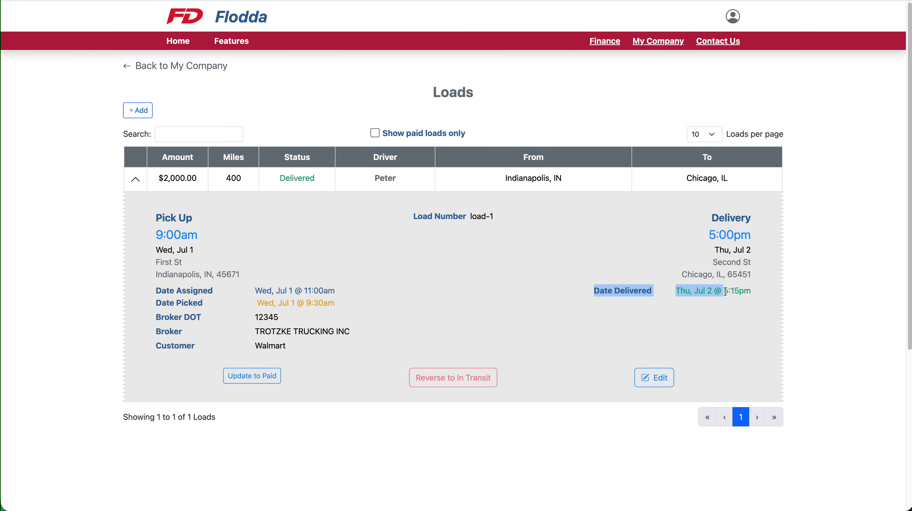
left_click(751, 289)
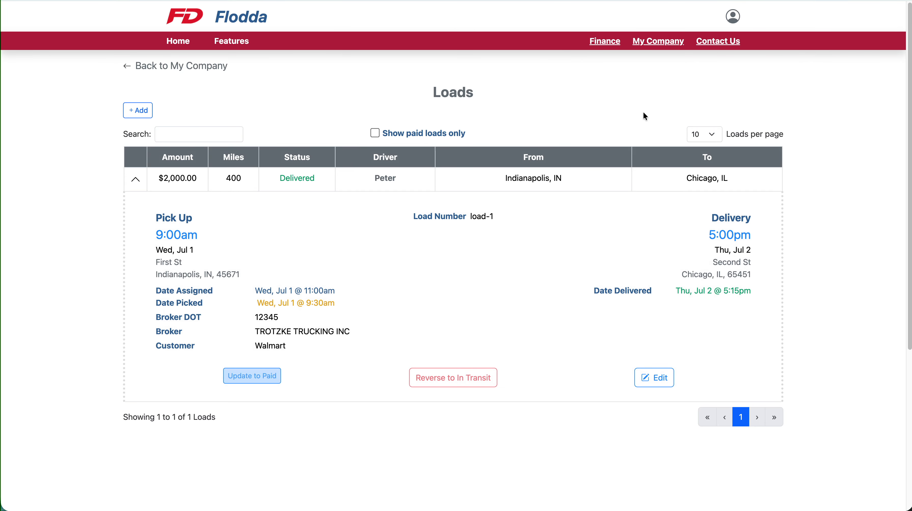
Change the company type of Demo Transporters to Independent and save the company
left_click(653, 45)
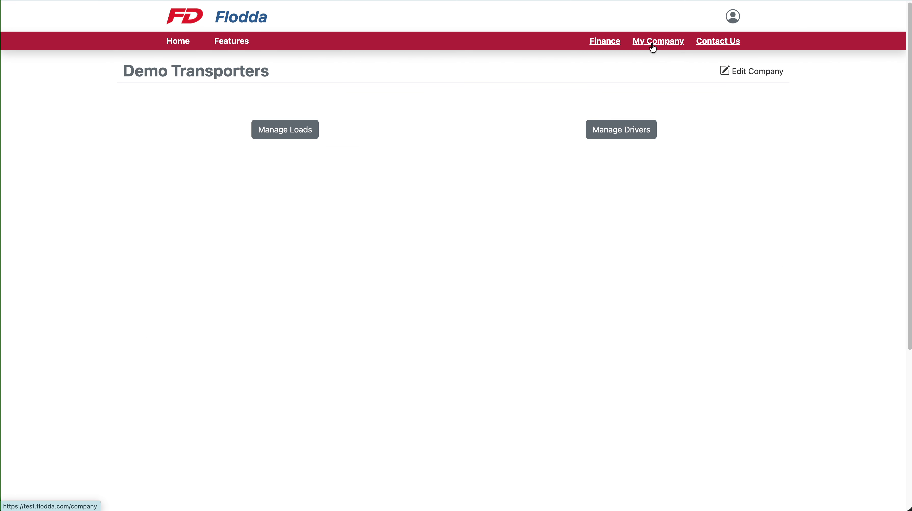
left_click(741, 74)
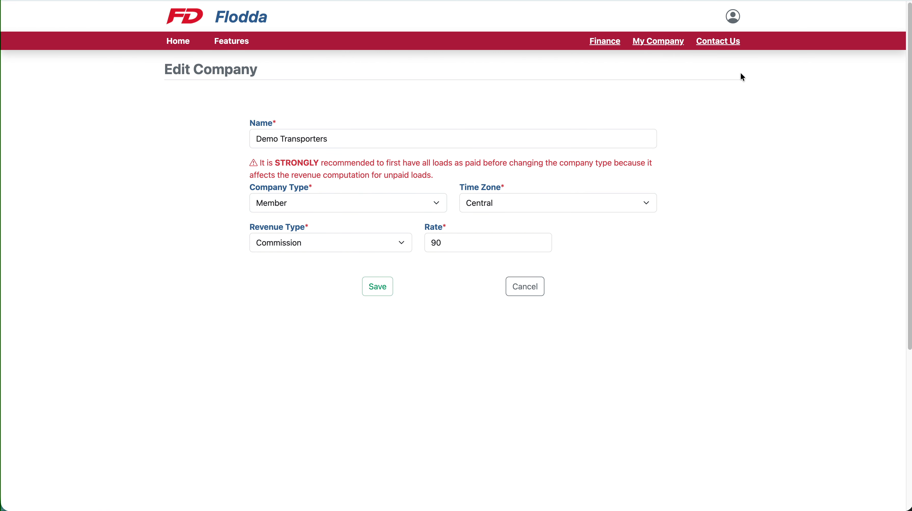
left_click(303, 206)
left_click(295, 212)
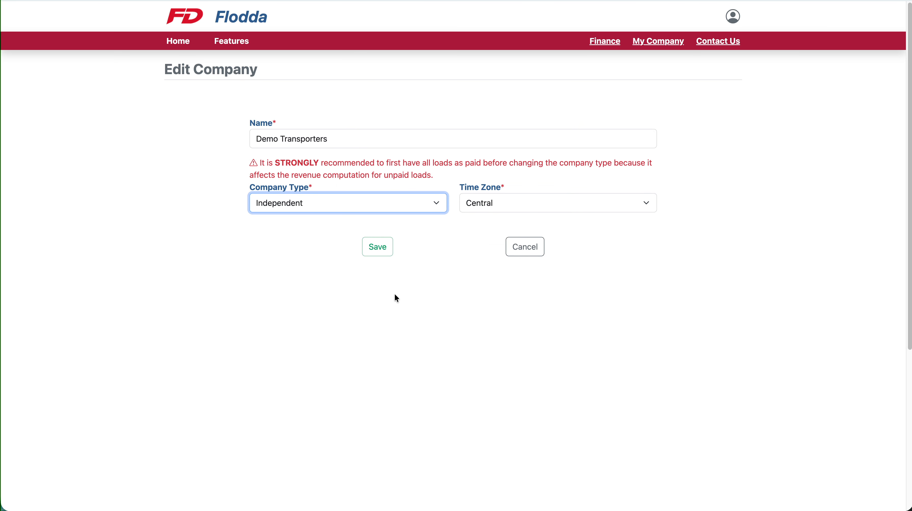
left_click(374, 247)
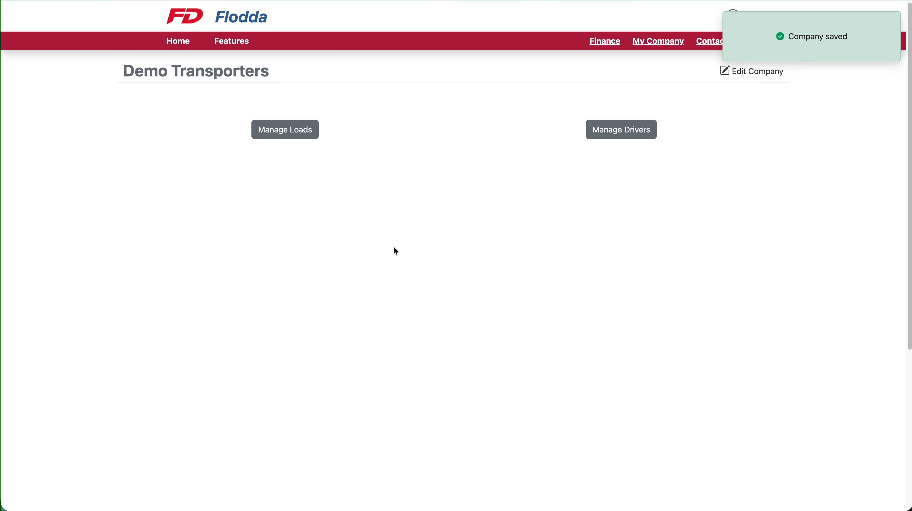
From the company's loads, examine the delivered load's Update to Invoiced form and its selectable dates, leaving without changes
left_click(296, 140)
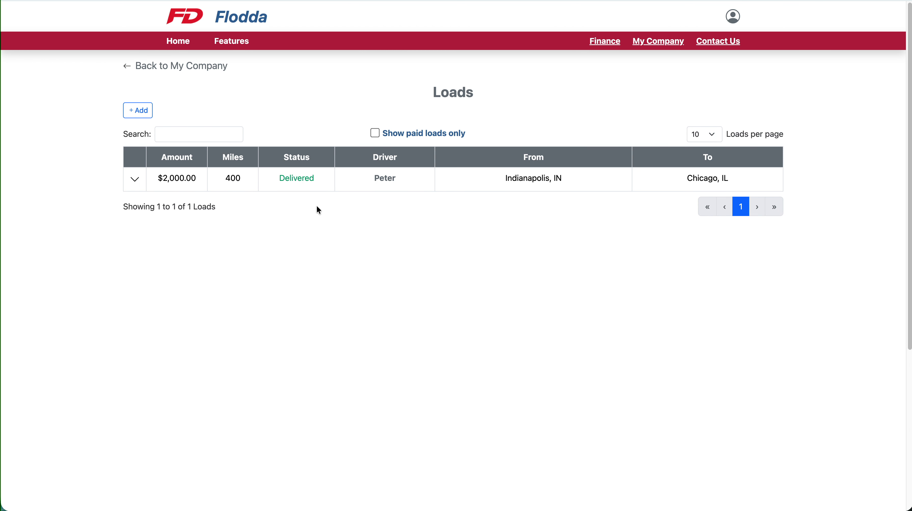
left_click(135, 179)
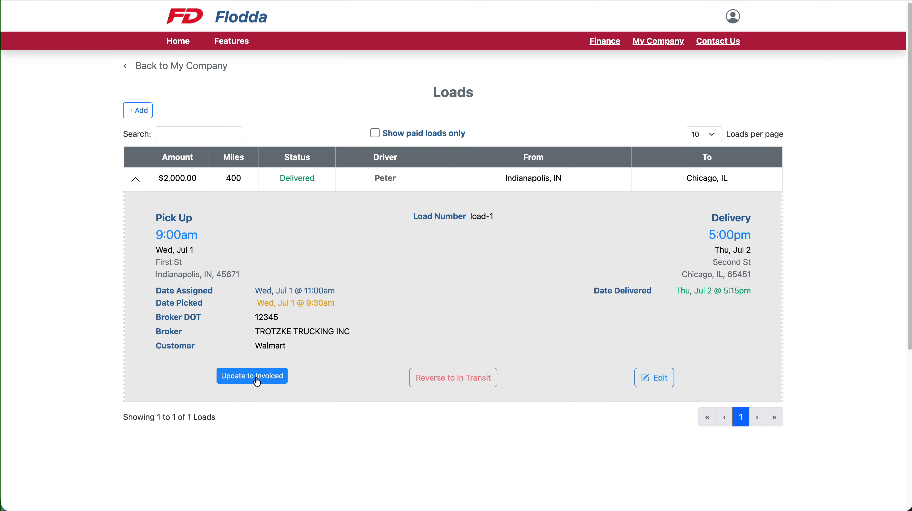
left_click(256, 378)
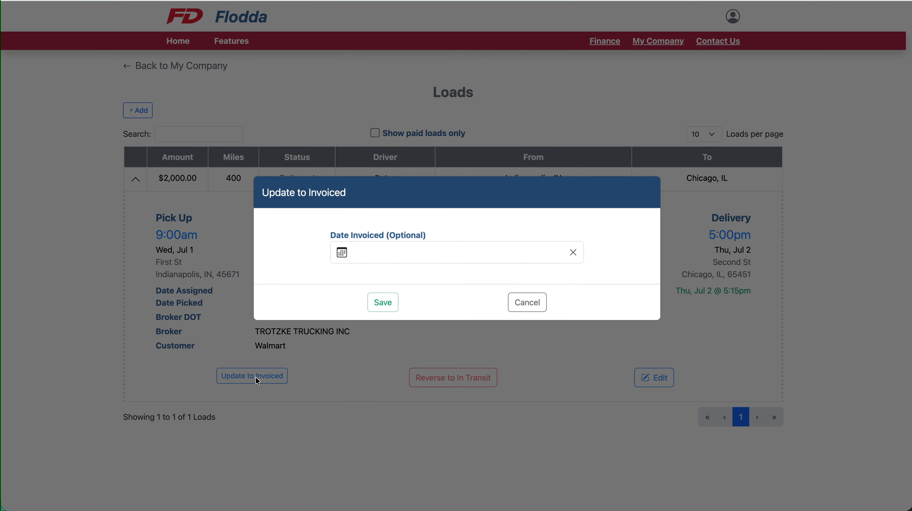
left_click(375, 260)
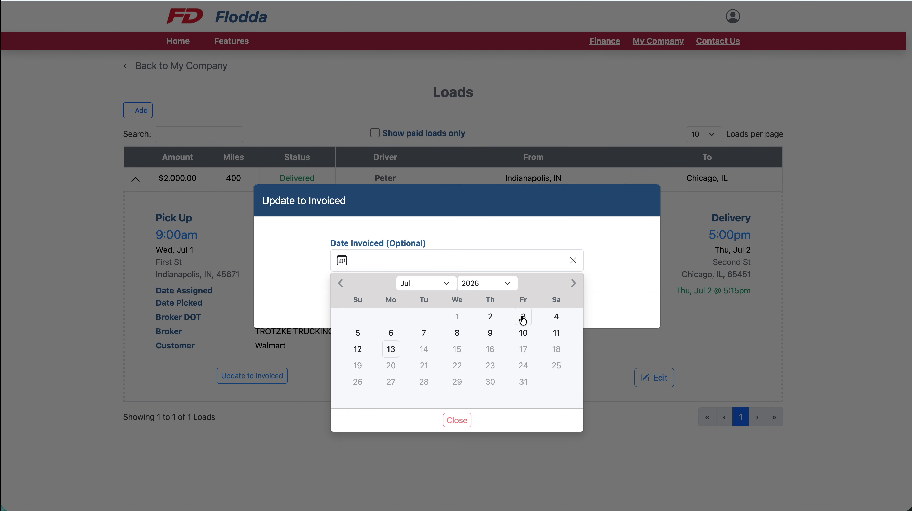
left_click(527, 213)
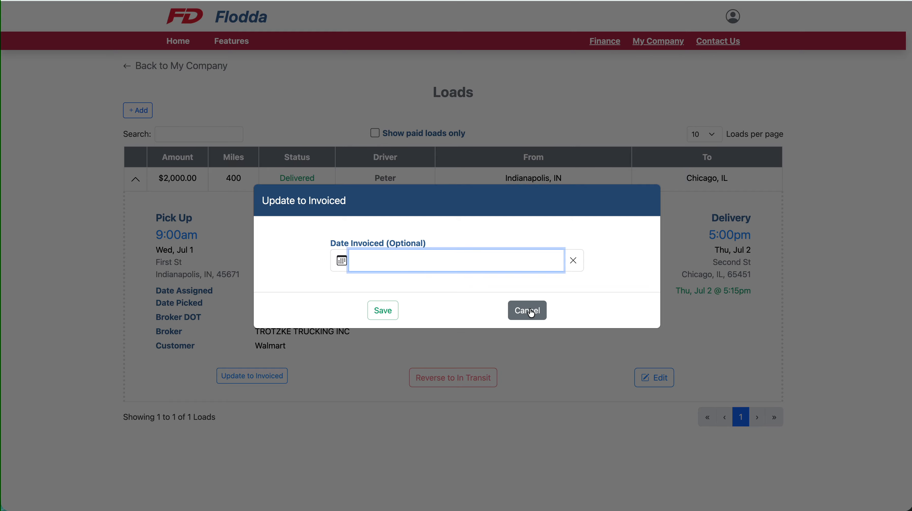
left_click(531, 311)
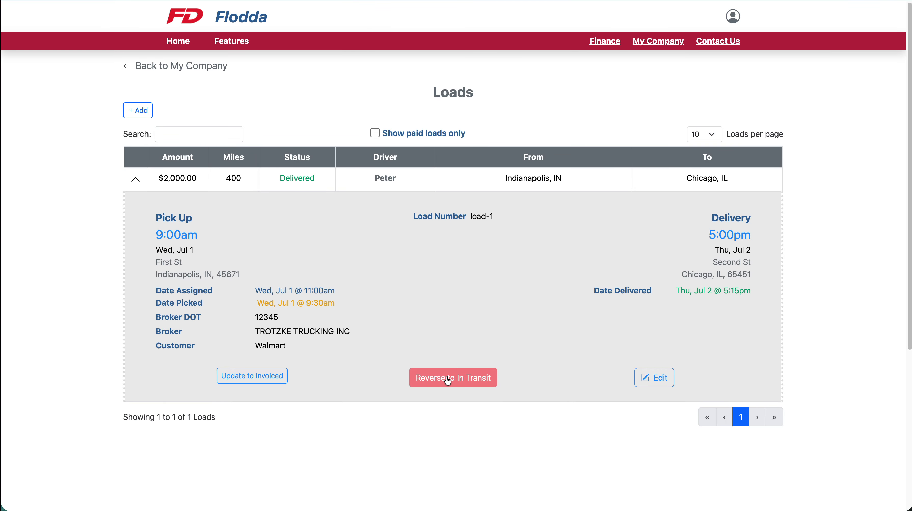
Reverse the delivered load's status to In Transit and confirm the operation
left_click(447, 379)
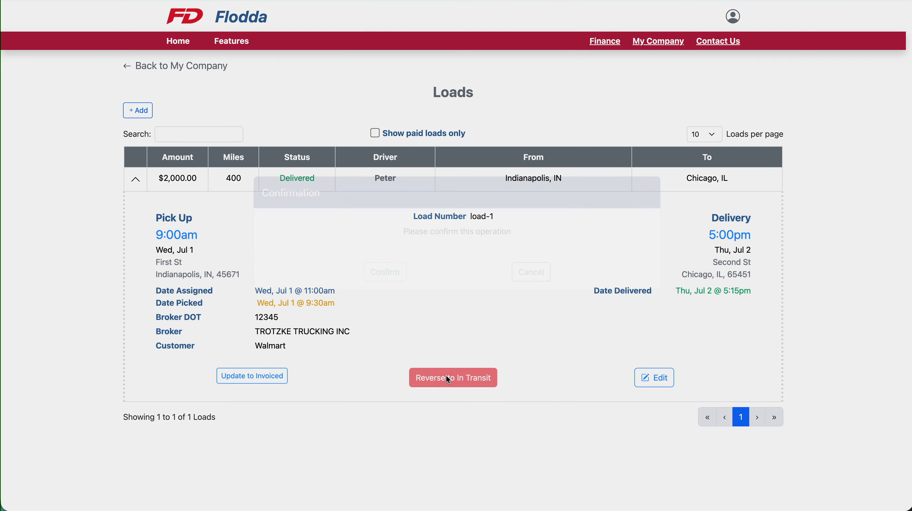
left_click(383, 293)
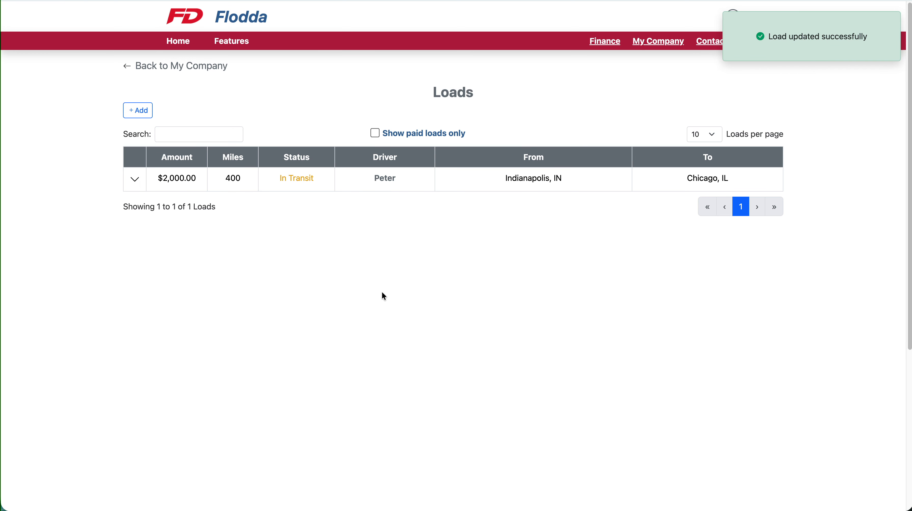
Update the in-transit load to Delivered with delivery date Jul 2, 2026 and delivery time 05:15 PM, and save
left_click(135, 179)
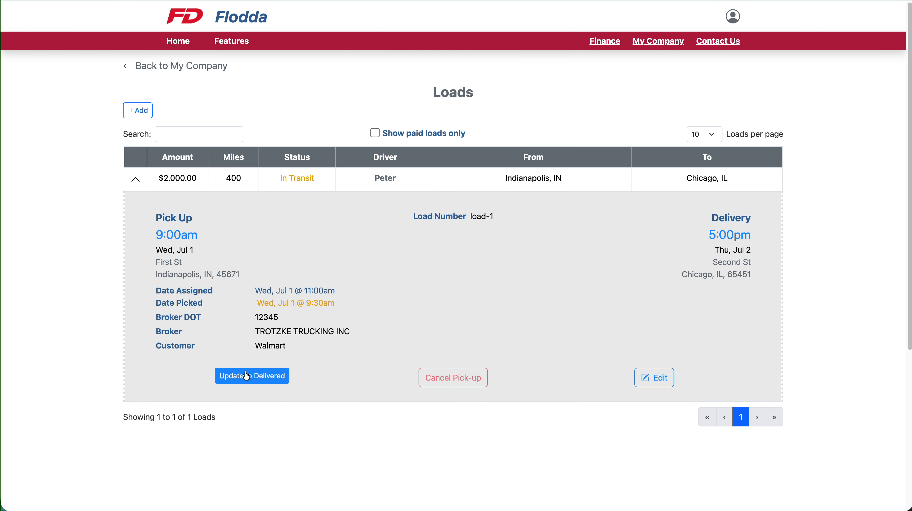
left_click(254, 377)
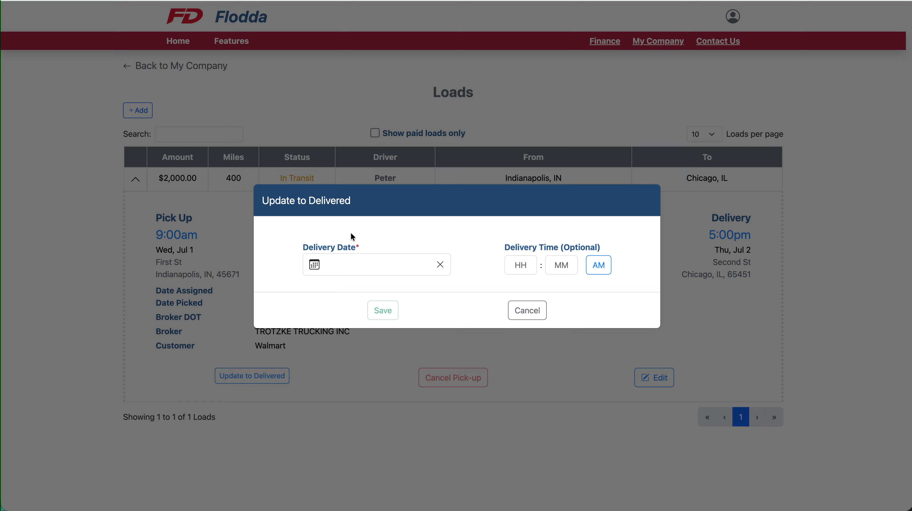
left_click(351, 265)
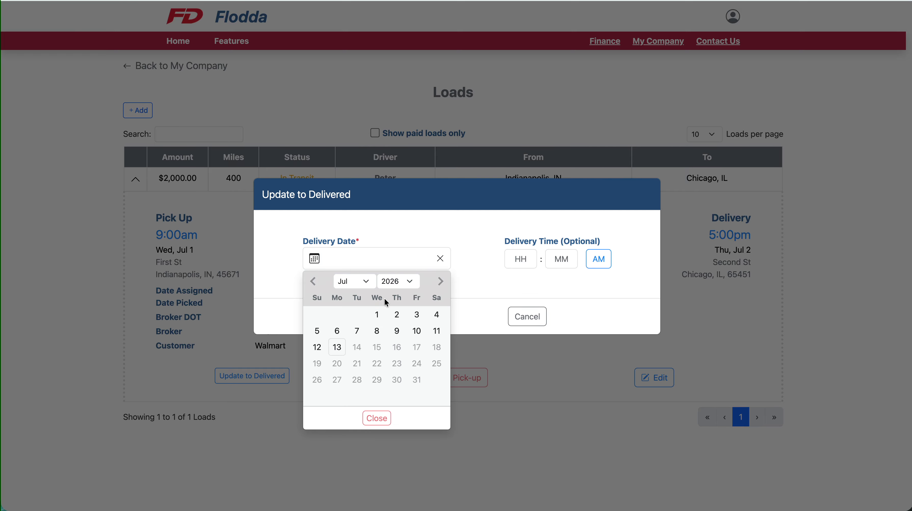
left_click(397, 313)
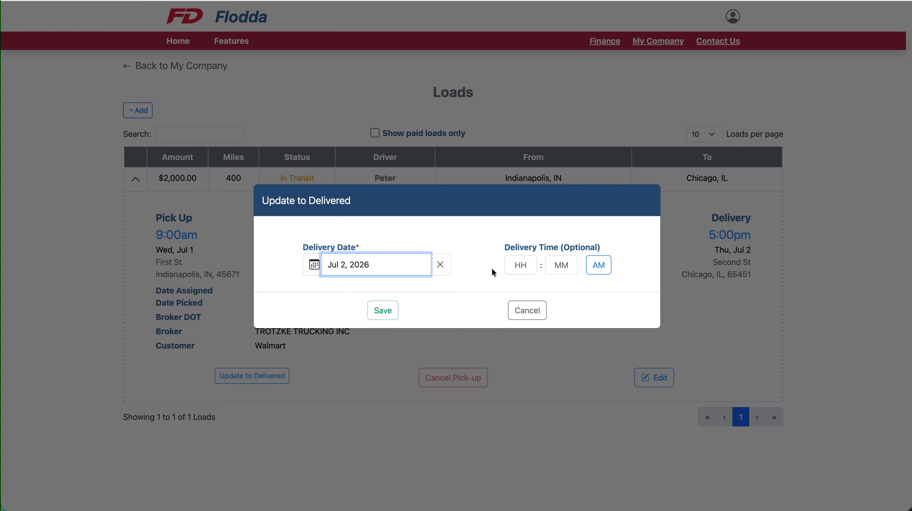
left_click(512, 265)
type("5")
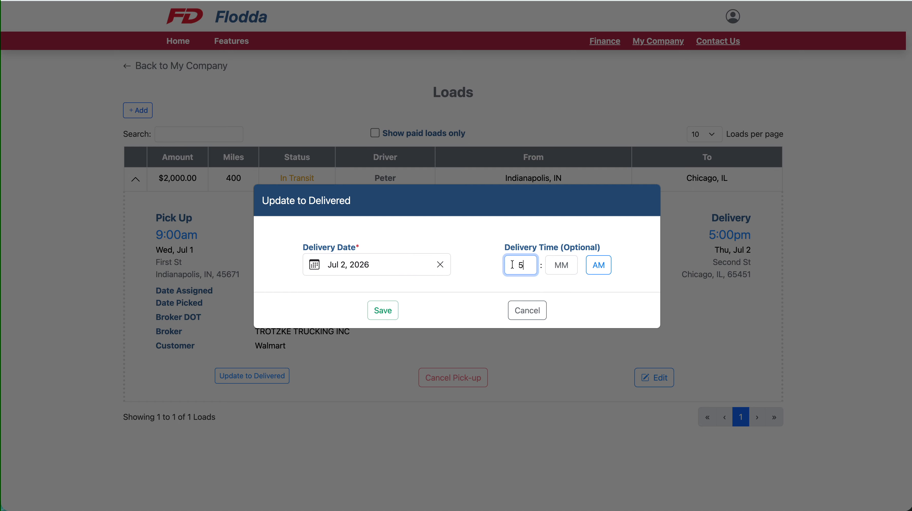
left_click(560, 265)
type("15")
left_click(592, 267)
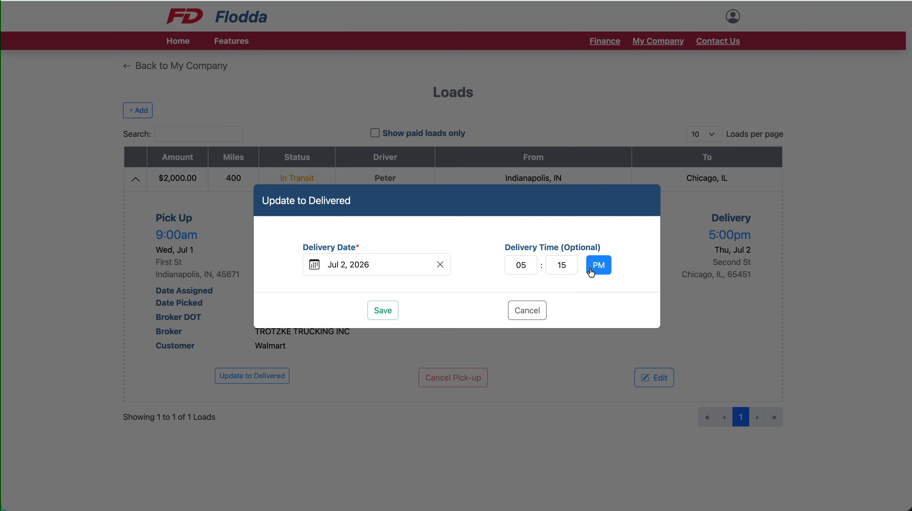
left_click(386, 330)
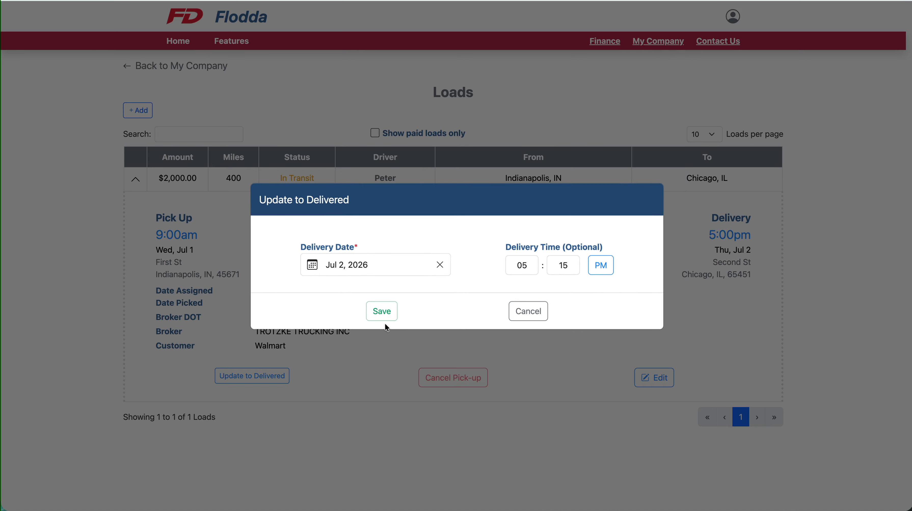
left_click(381, 311)
Update the delivered load to Invoiced with the invoice date Jul 3, 2026 and save
left_click(136, 180)
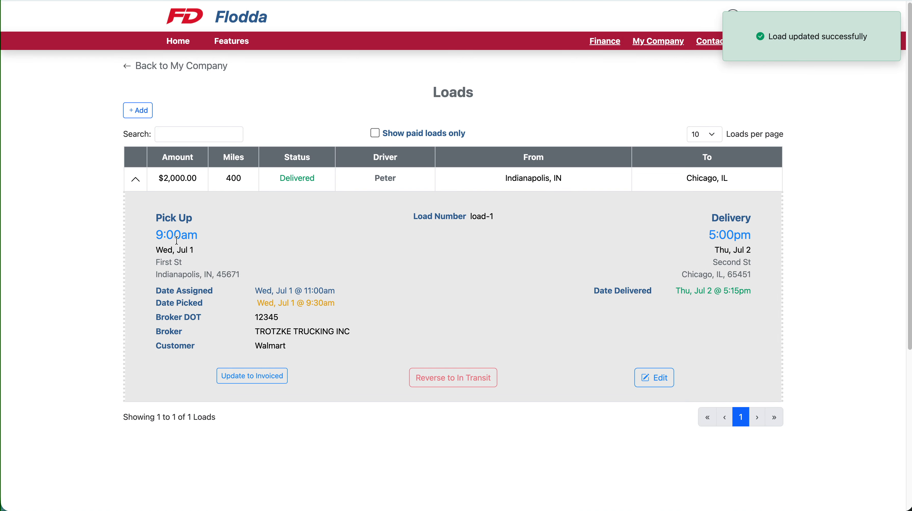
left_click(261, 381)
left_click(356, 264)
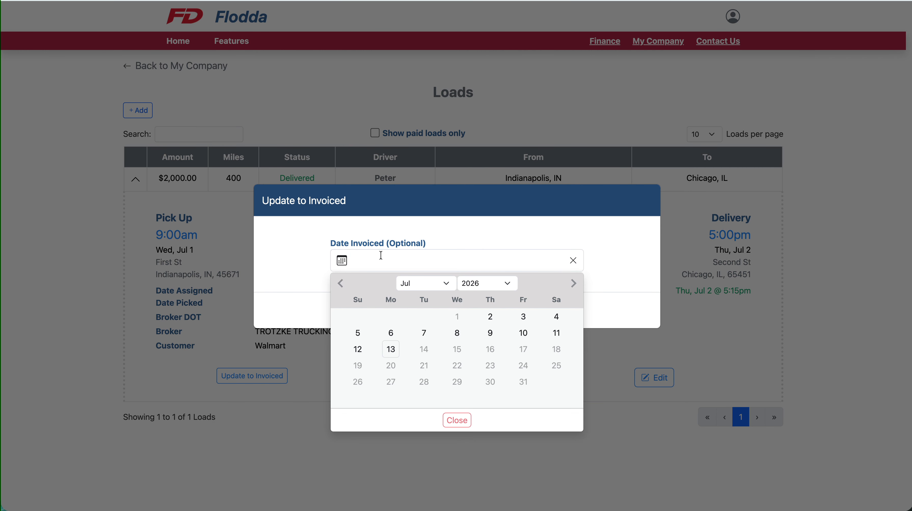
left_click(525, 317)
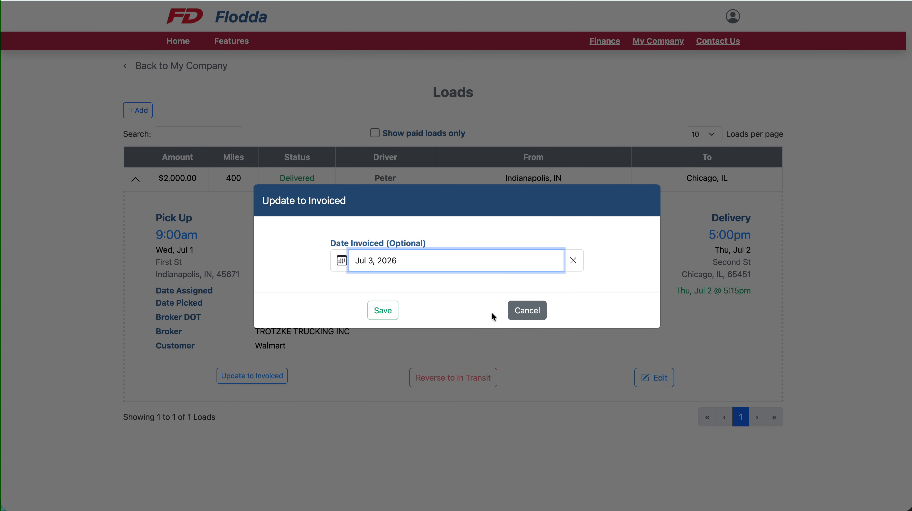
left_click(386, 312)
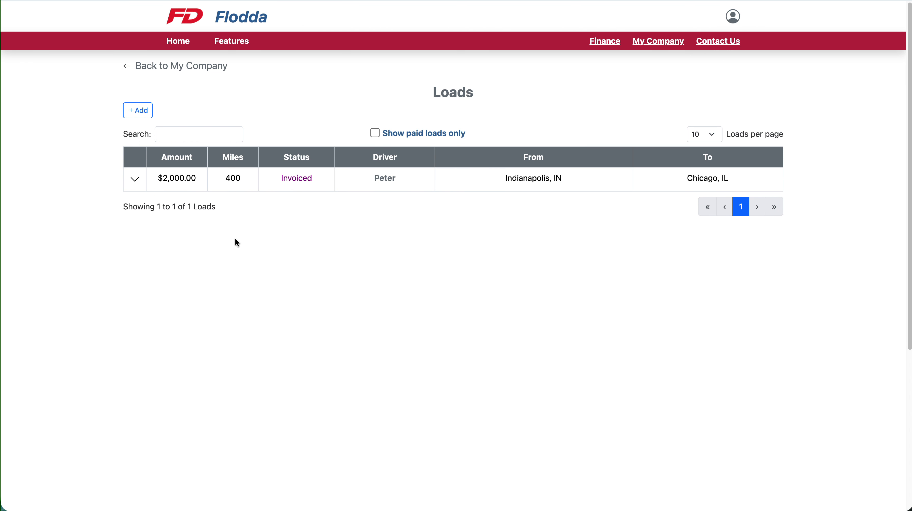
Update the invoiced load to Paid with the payment date Jul 6, 2026 and save
left_click(135, 179)
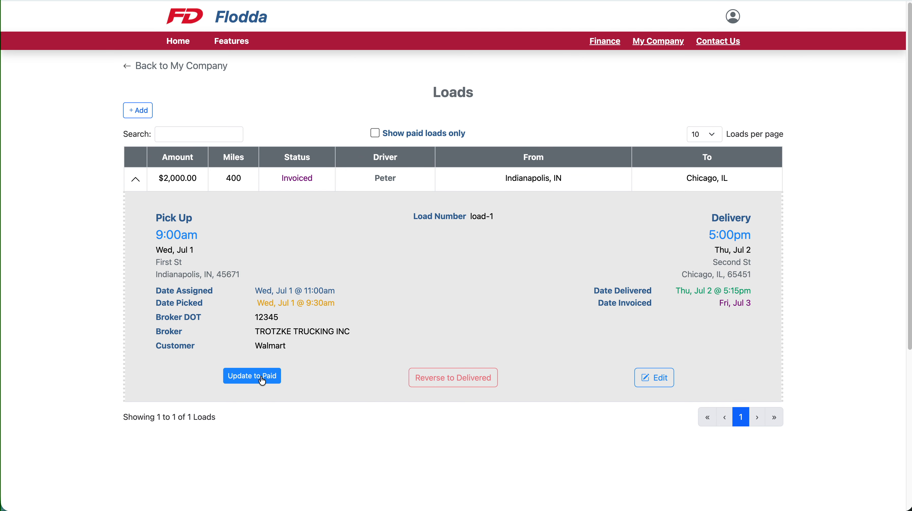
left_click(261, 378)
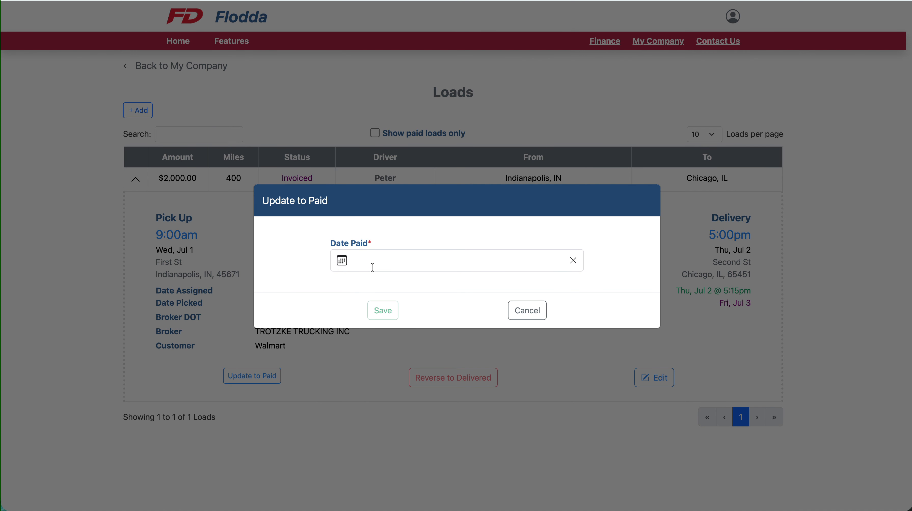
left_click(373, 259)
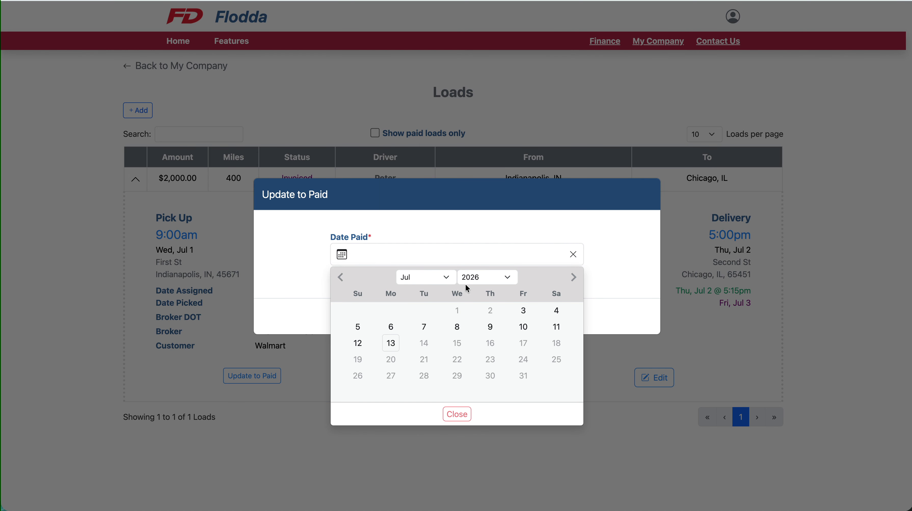
left_click(392, 330)
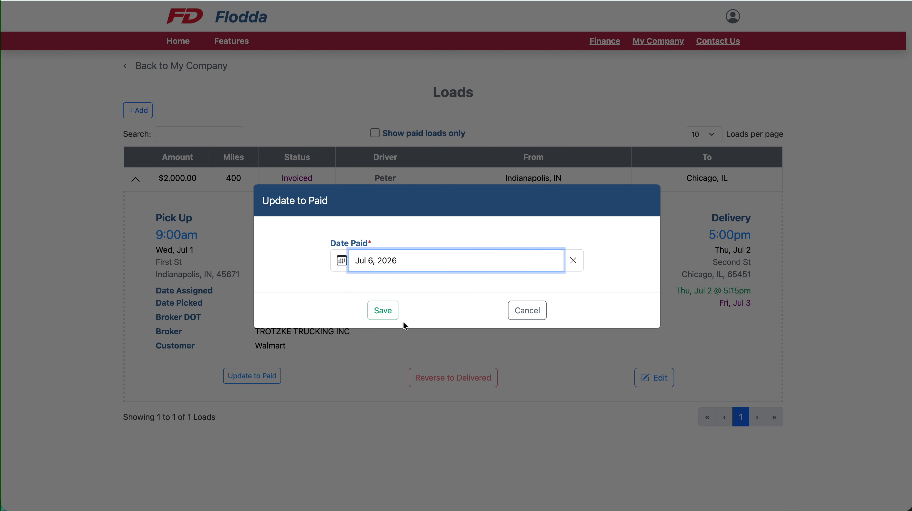
left_click(388, 314)
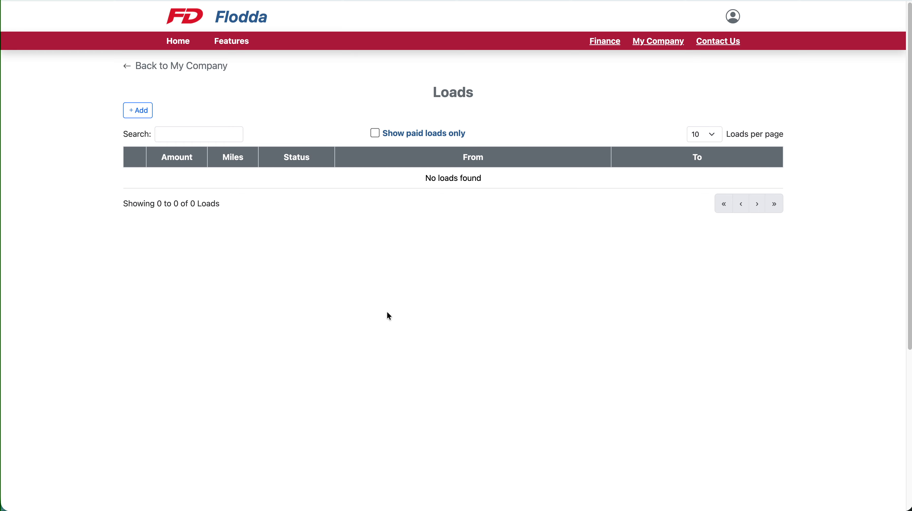
Filter the loads list to show only paid loads for This Month
left_click(375, 134)
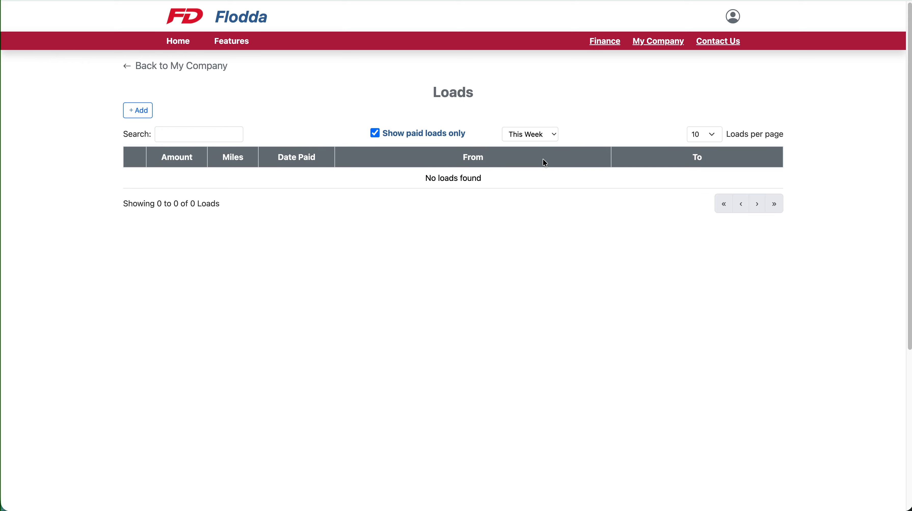
left_click(529, 135)
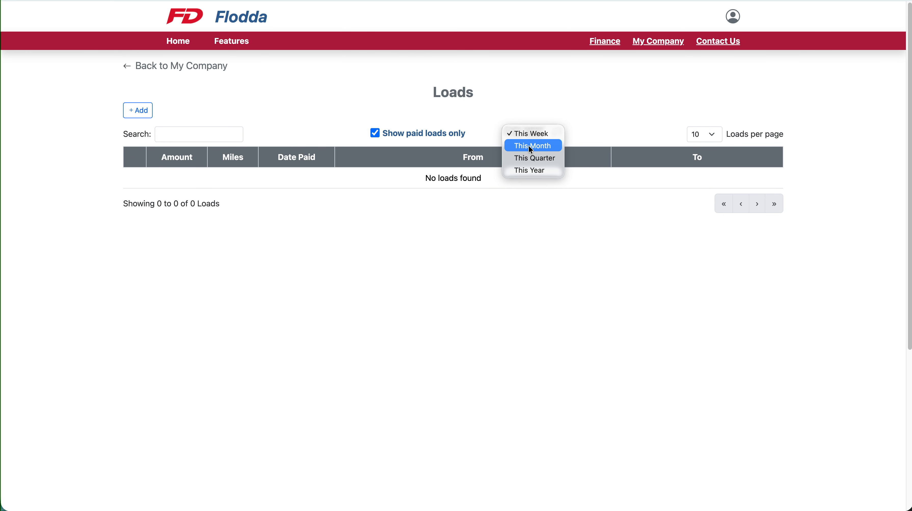
left_click(529, 146)
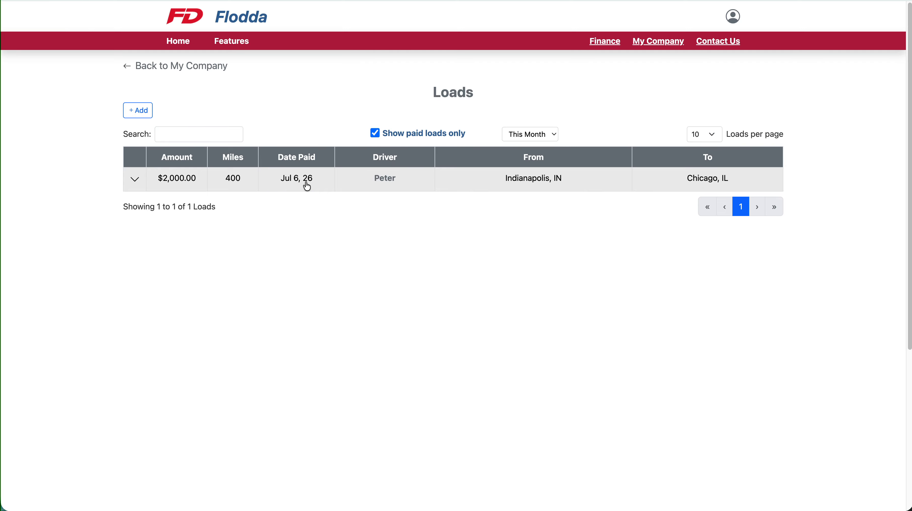
Review the paid load's details, including its delivery and invoice dates, and collapse them again
left_click(136, 183)
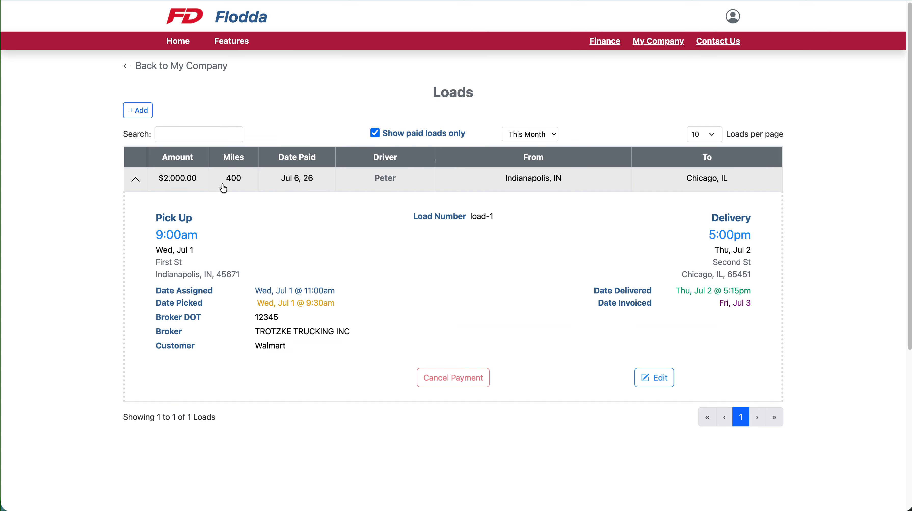
left_click(133, 183)
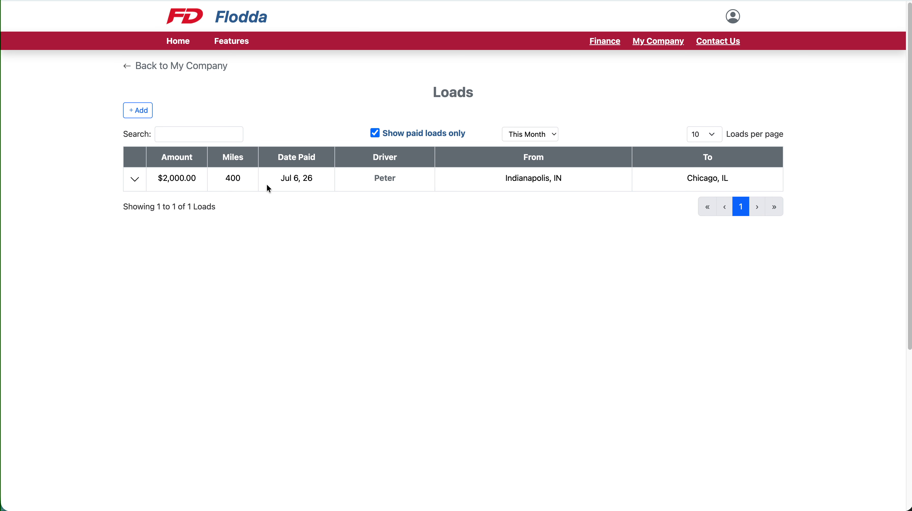
left_click(135, 180)
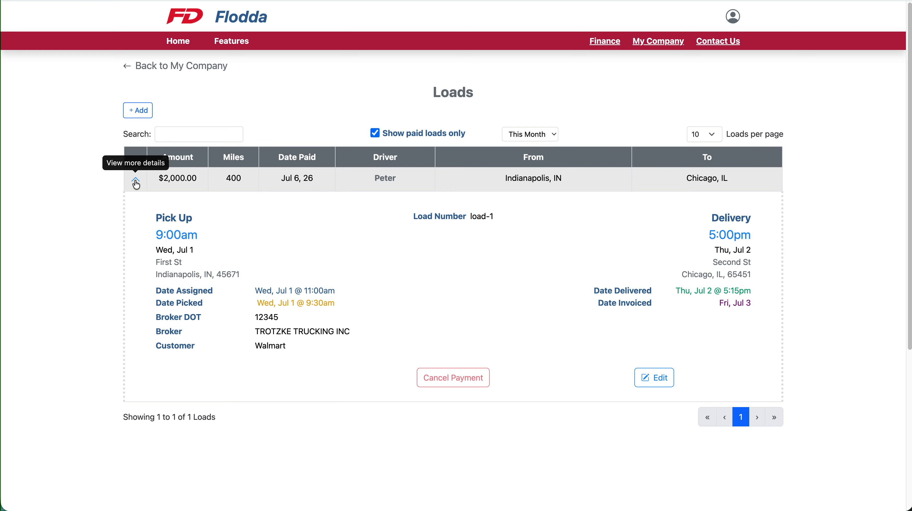
left_click(135, 182)
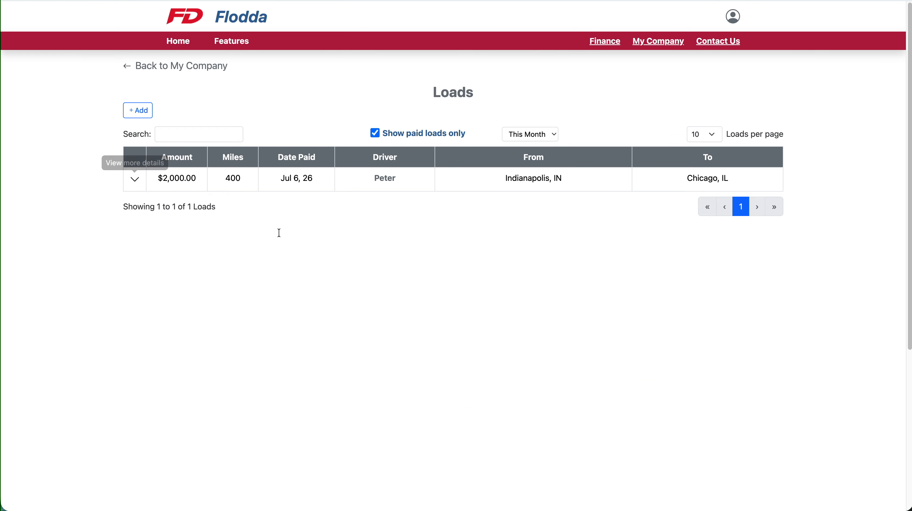